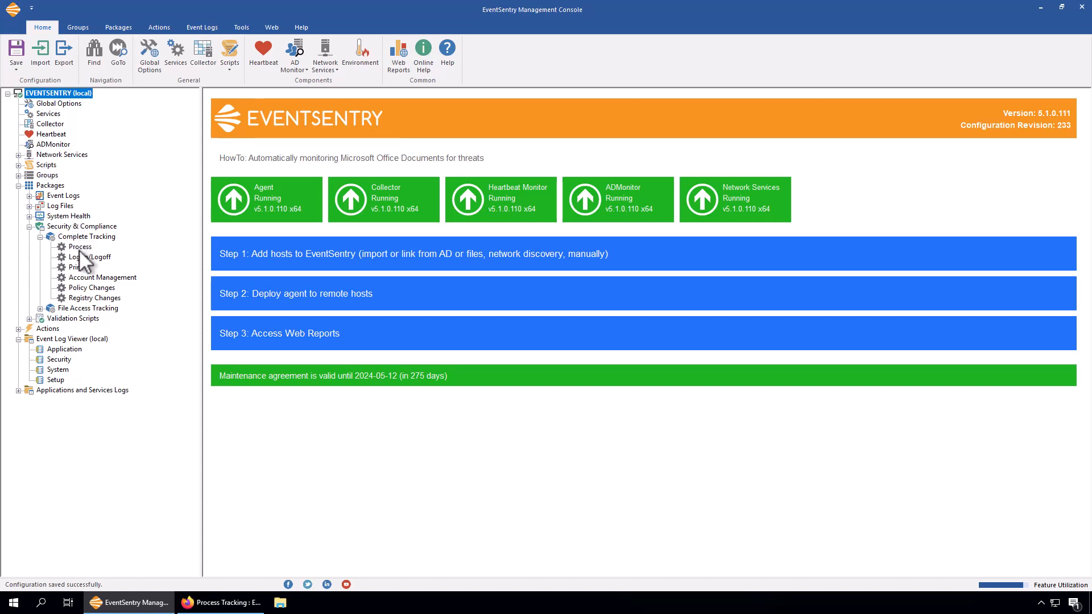
Open the Process tracking settings of the Complete Tracking package under Security & Compliance
left_click(80, 248)
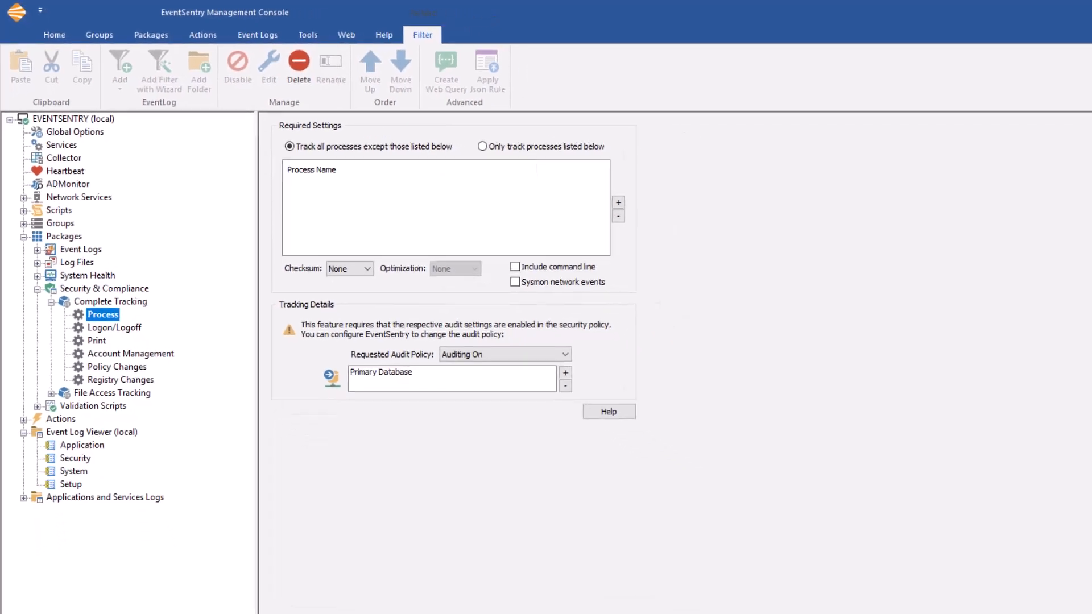
Switch to EventSentry Web Reports in Firefox, open the process Activity page and examine the full list of computers
left_click(211, 606)
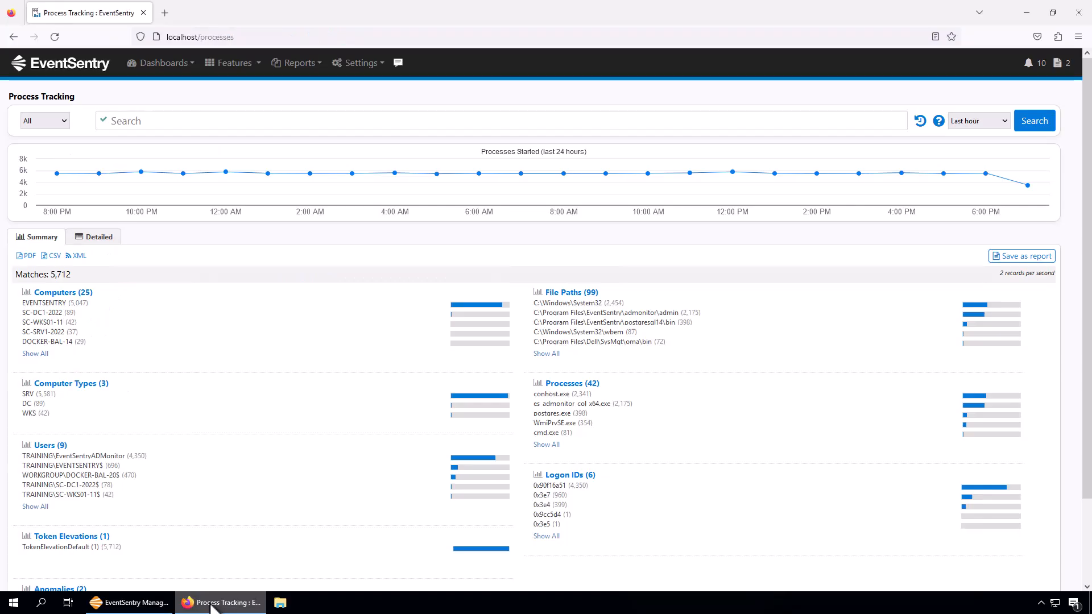
left_click(235, 64)
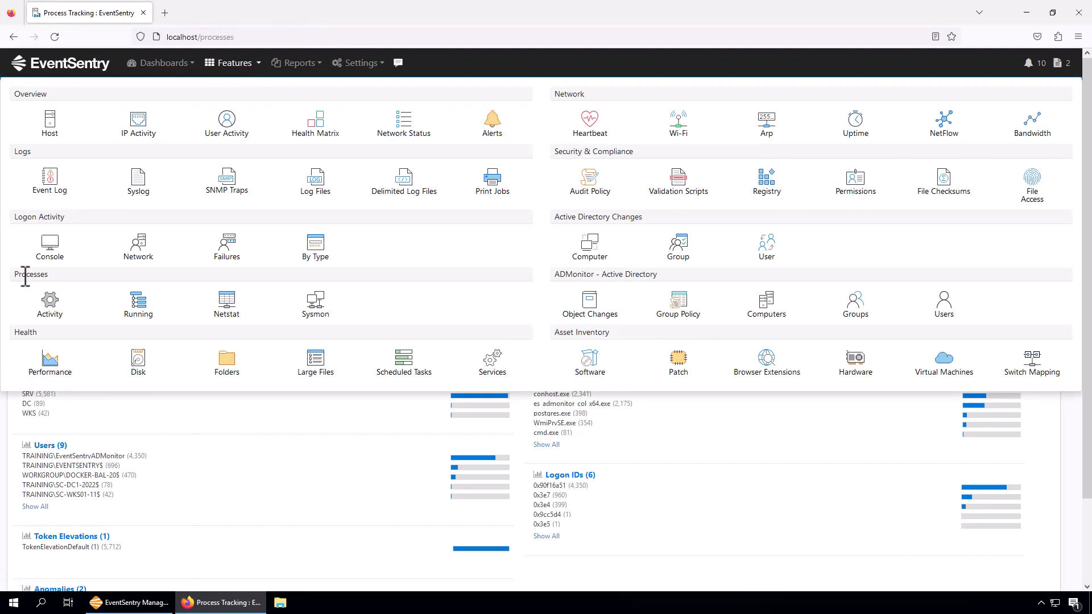
left_click(50, 307)
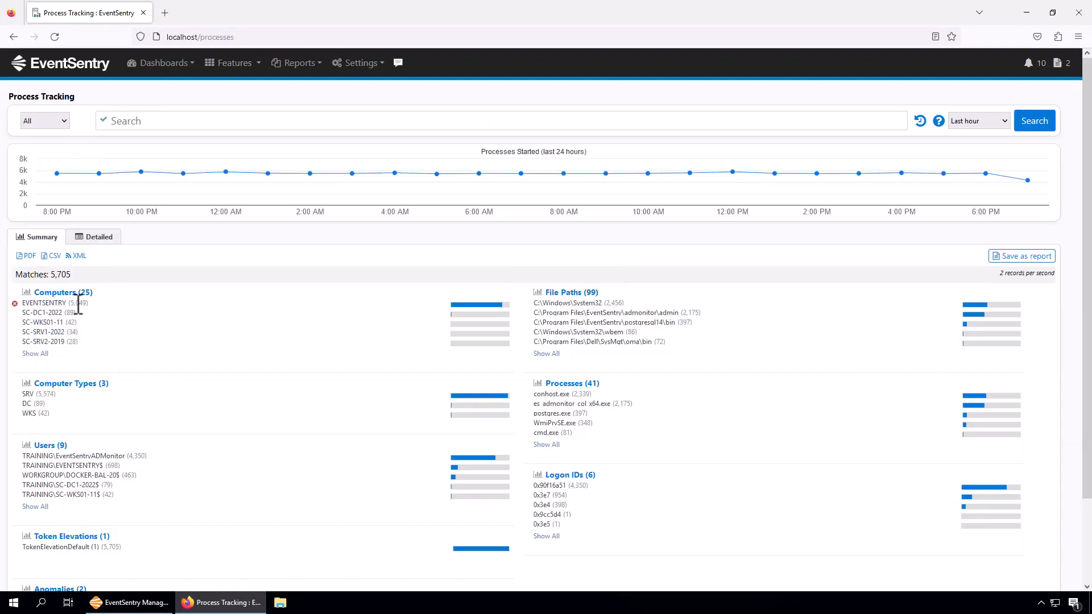
left_click(36, 354)
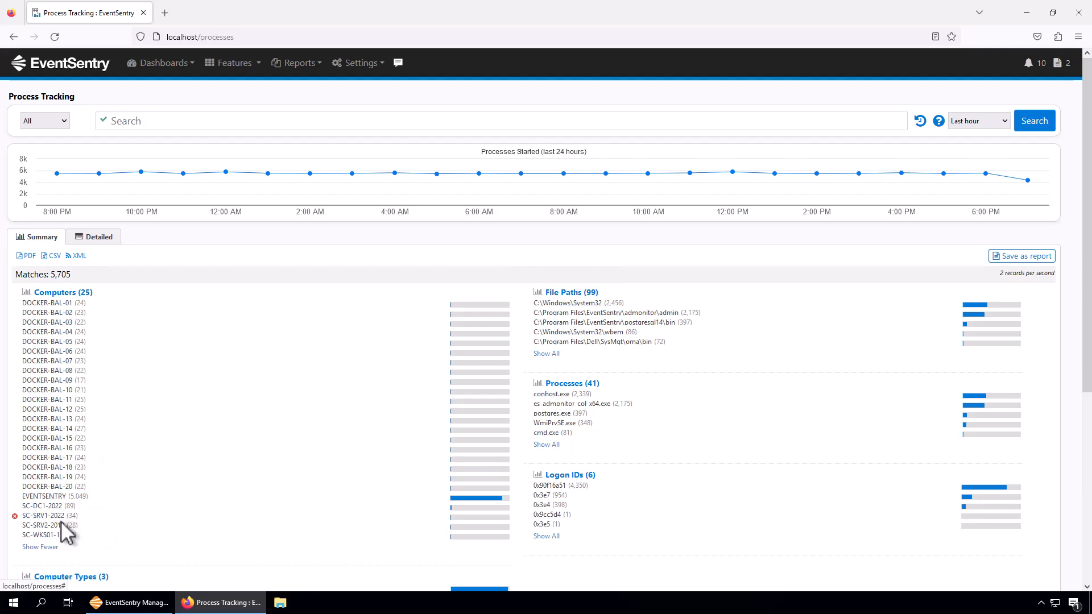
left_click(54, 548)
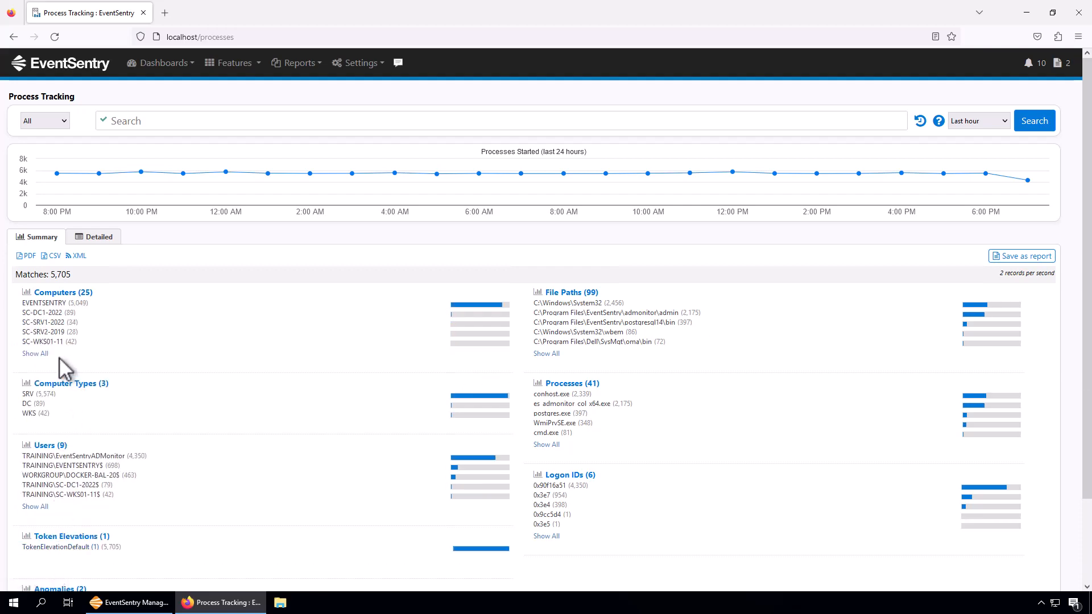
Open the detailed process records, widen the Username column and review every column through to Checksum
left_click(105, 237)
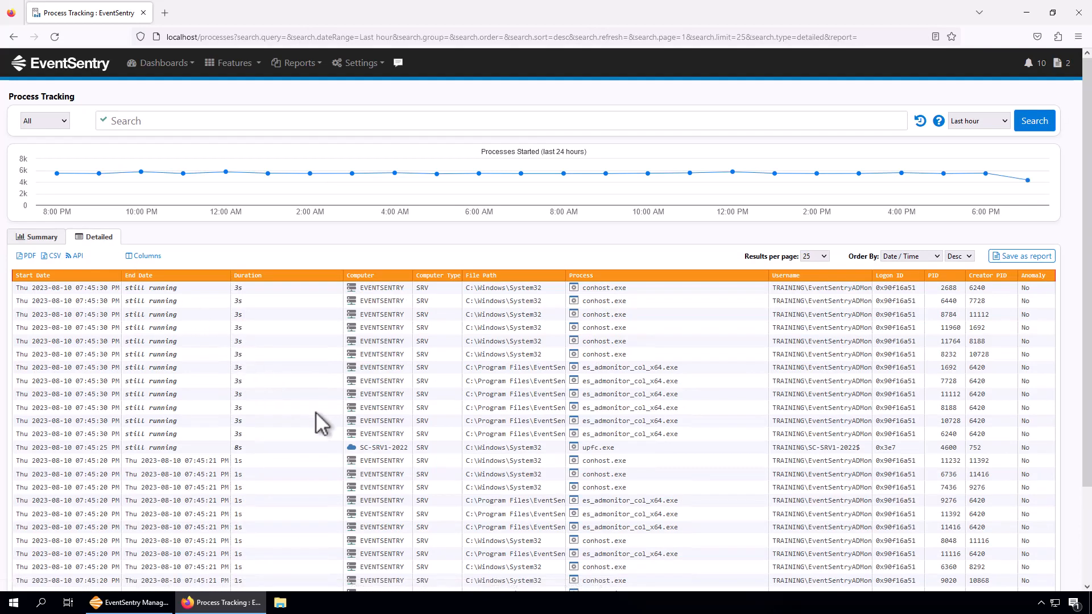
scroll(316, 412, "down", 2)
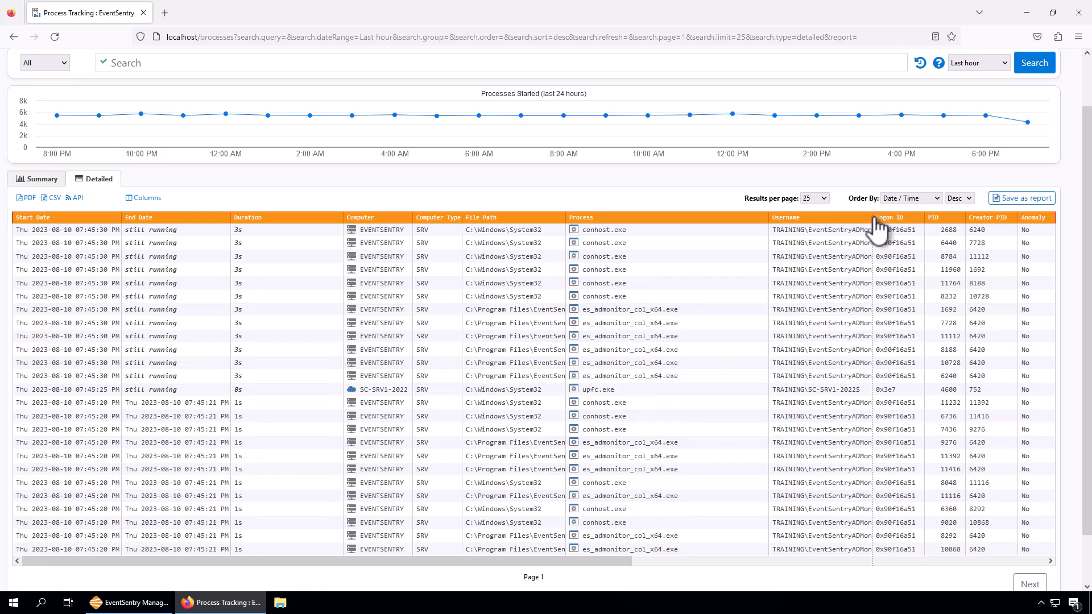
left_click_drag(875, 224, 914, 230)
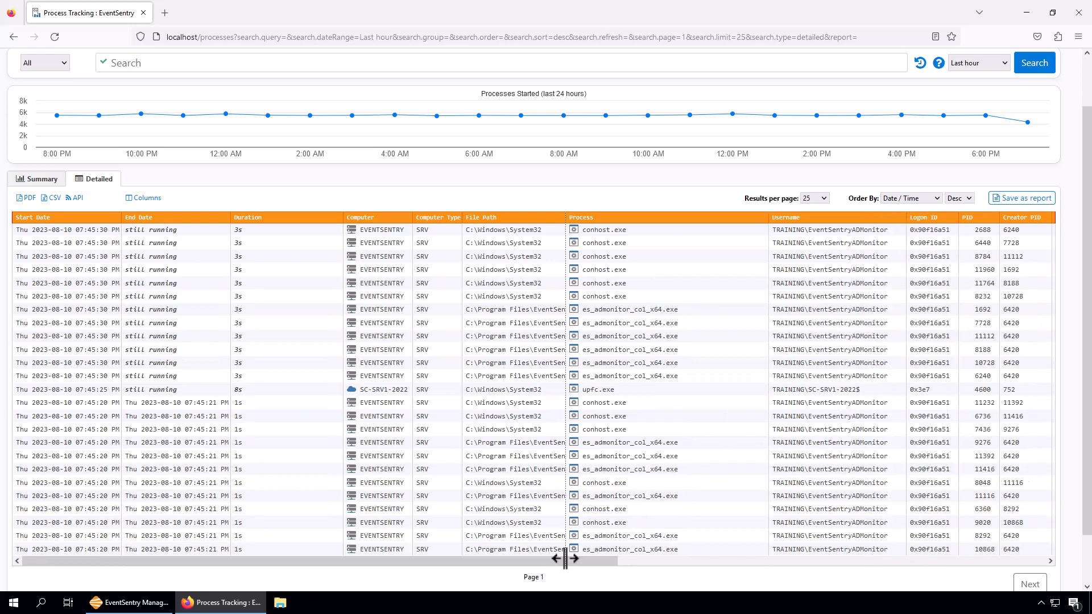
left_click_drag(566, 560, 990, 575)
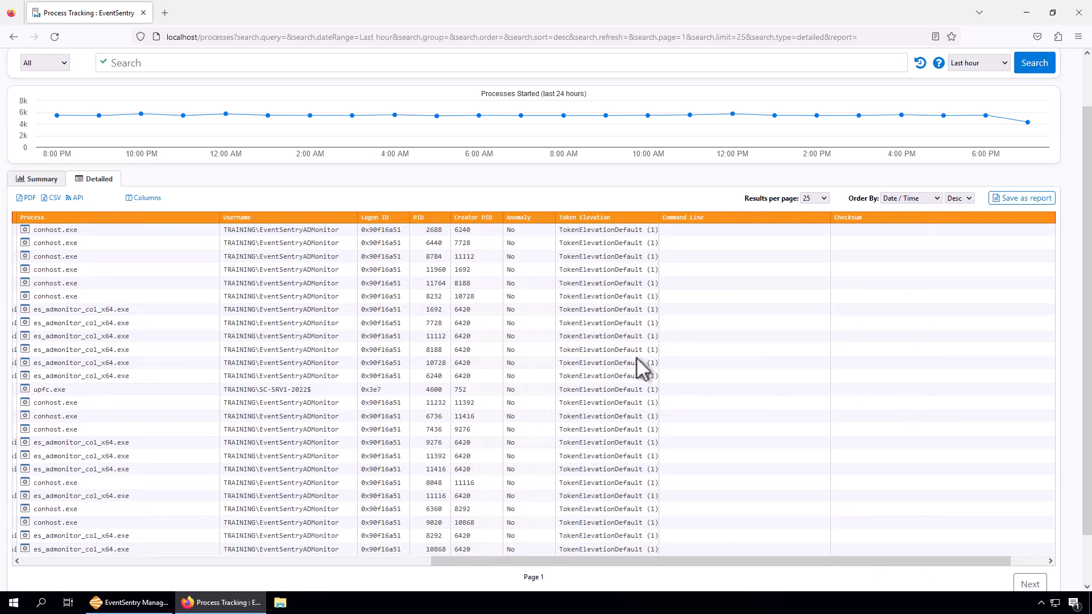
left_click_drag(738, 559, 817, 560)
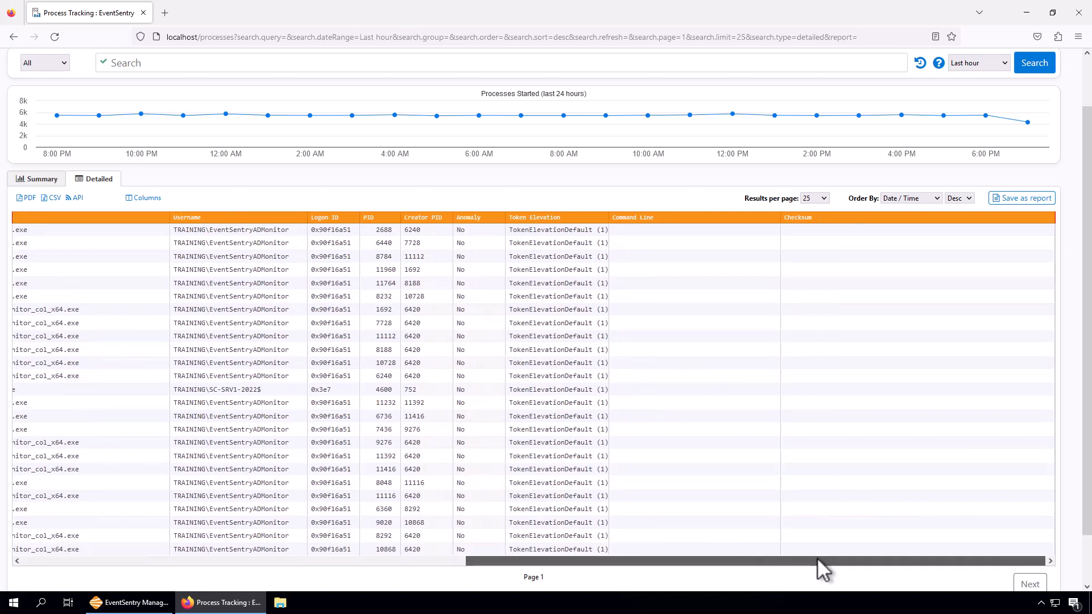
left_click_drag(817, 558, 171, 552)
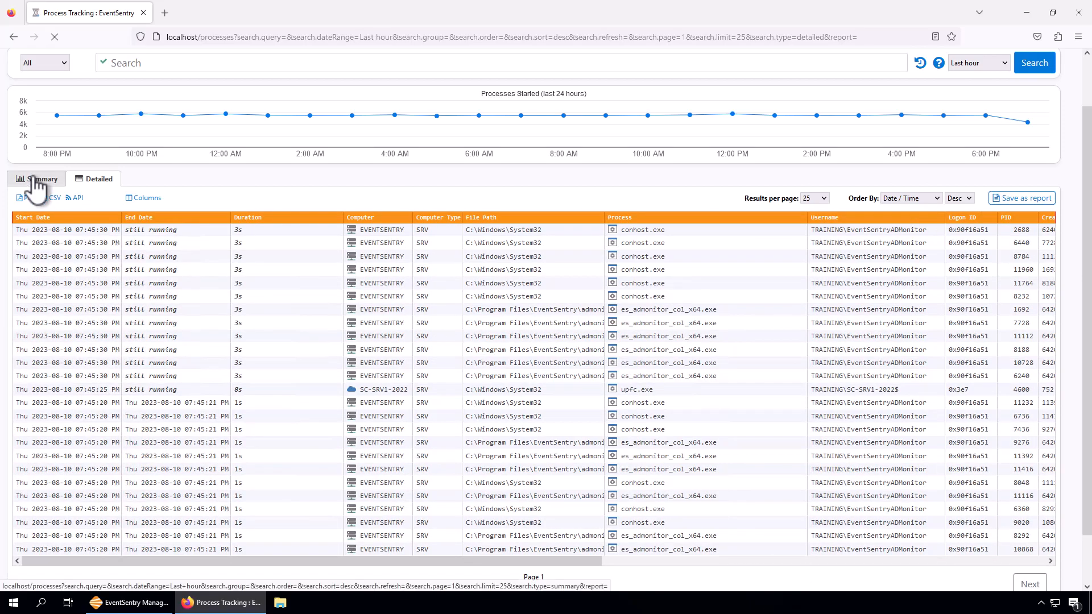
Return to the process tracking summary and review its categories down to Anomalies, along with the current tracking settings in the management console
left_click(32, 179)
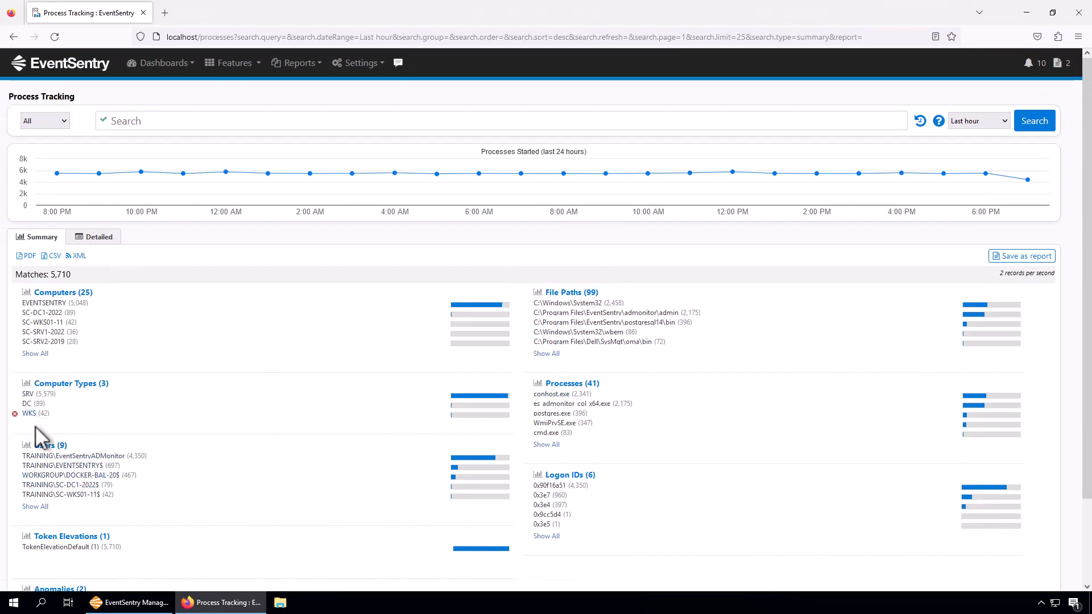
scroll(35, 425, "down", 3)
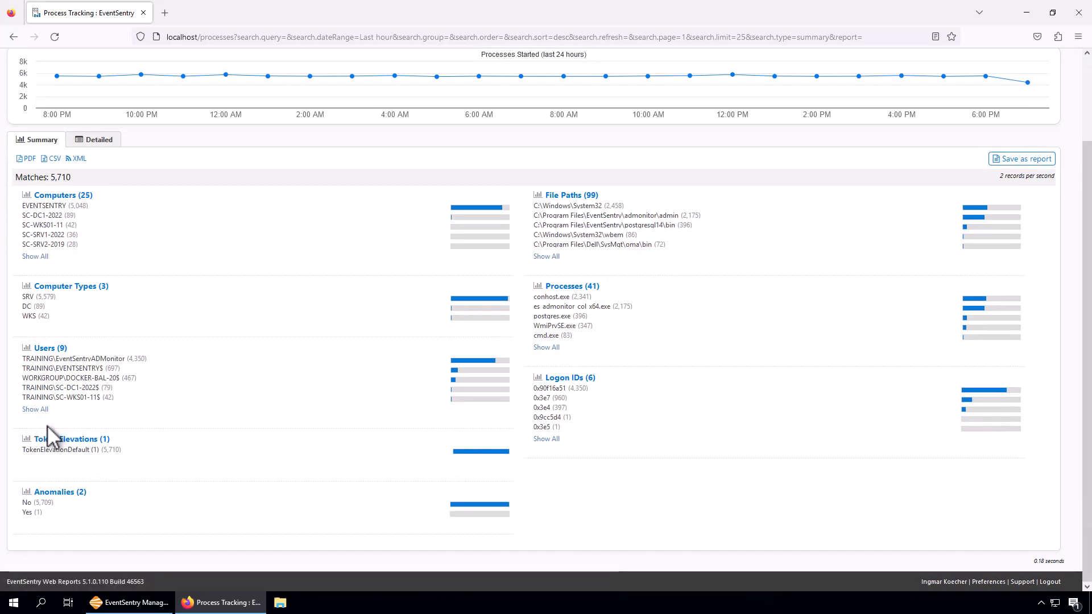
scroll(117, 384, "up", 3)
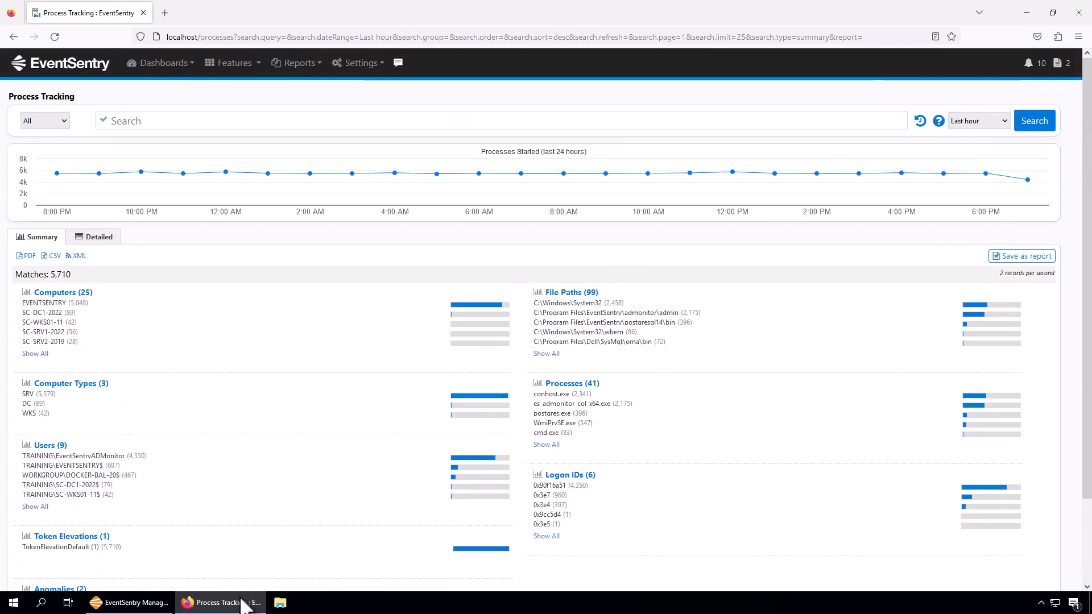
left_click(165, 604)
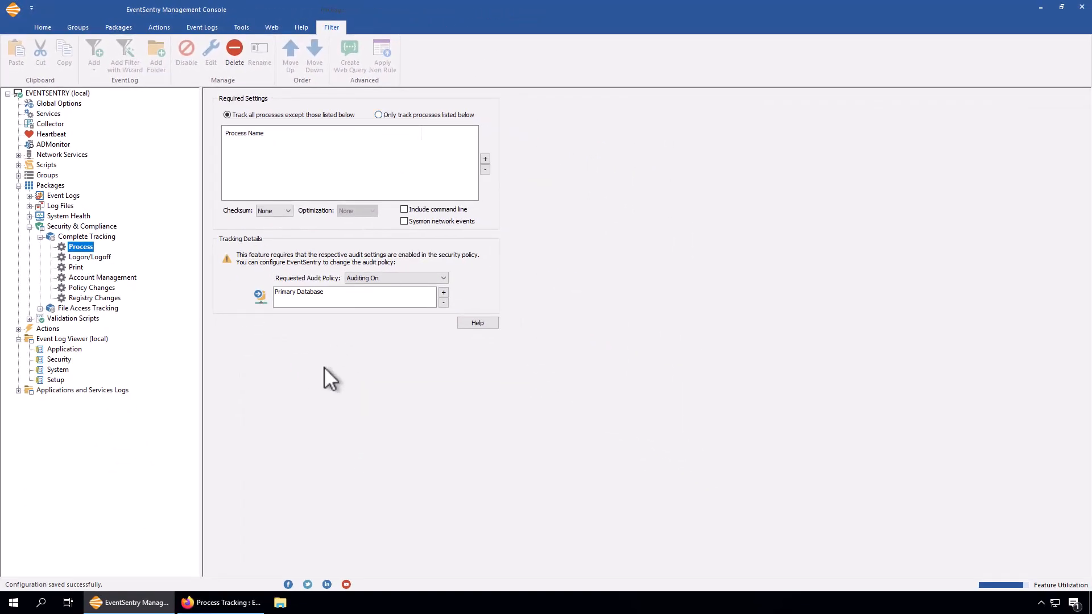
left_click(223, 602)
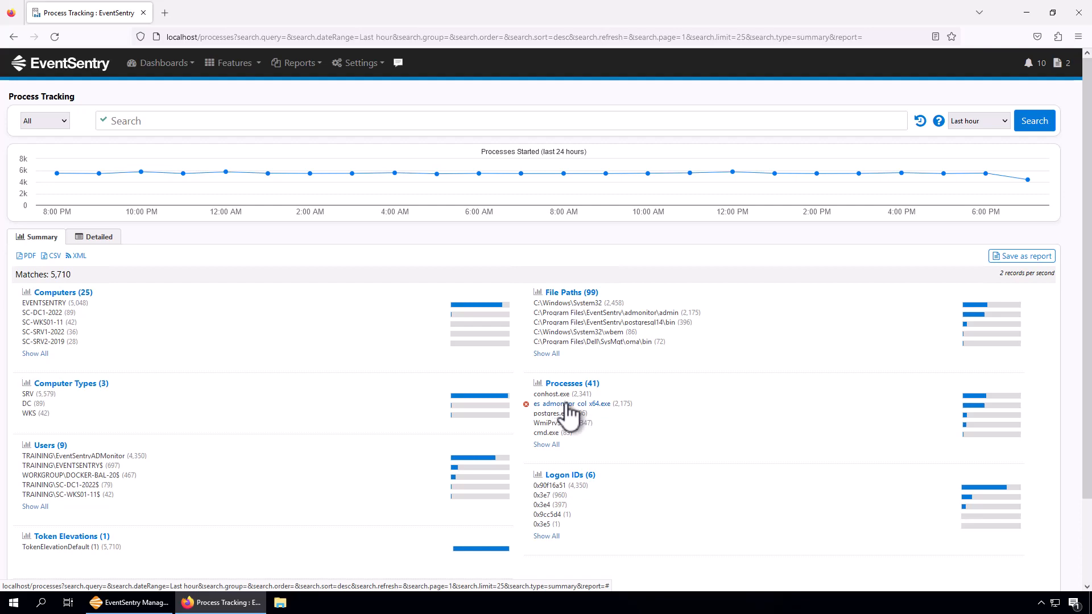
Start a new process entry in the management console's exclusion list using the name es_admonitor_col_x64.exe copied from the detailed web records
left_click(142, 602)
left_click(485, 159)
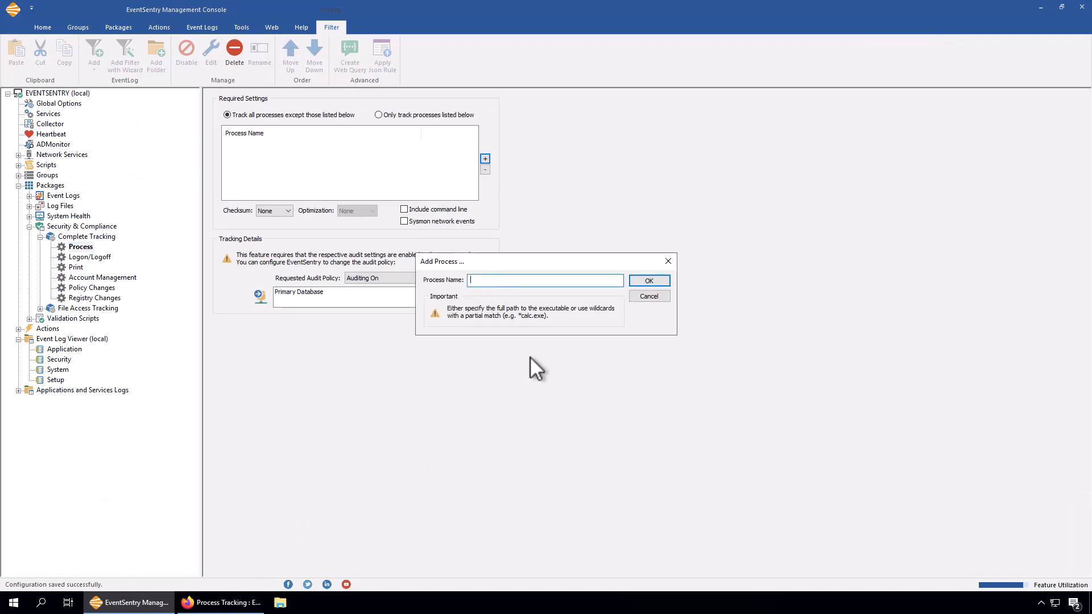
left_click(221, 603)
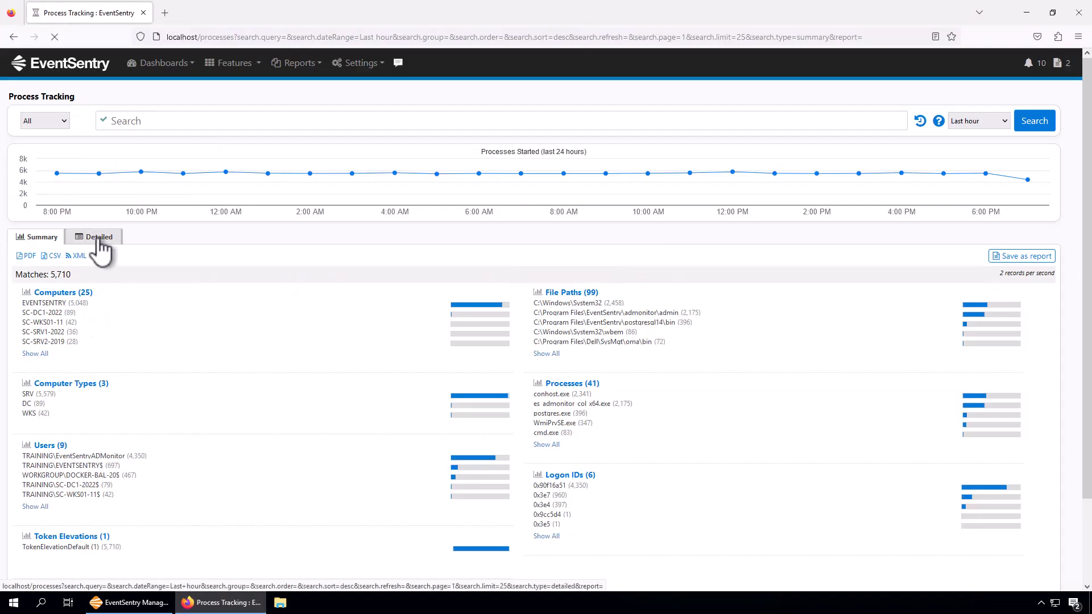
left_click(97, 239)
left_click_drag(718, 368, 623, 373)
right_click(628, 370)
left_click(642, 378)
left_click(153, 603)
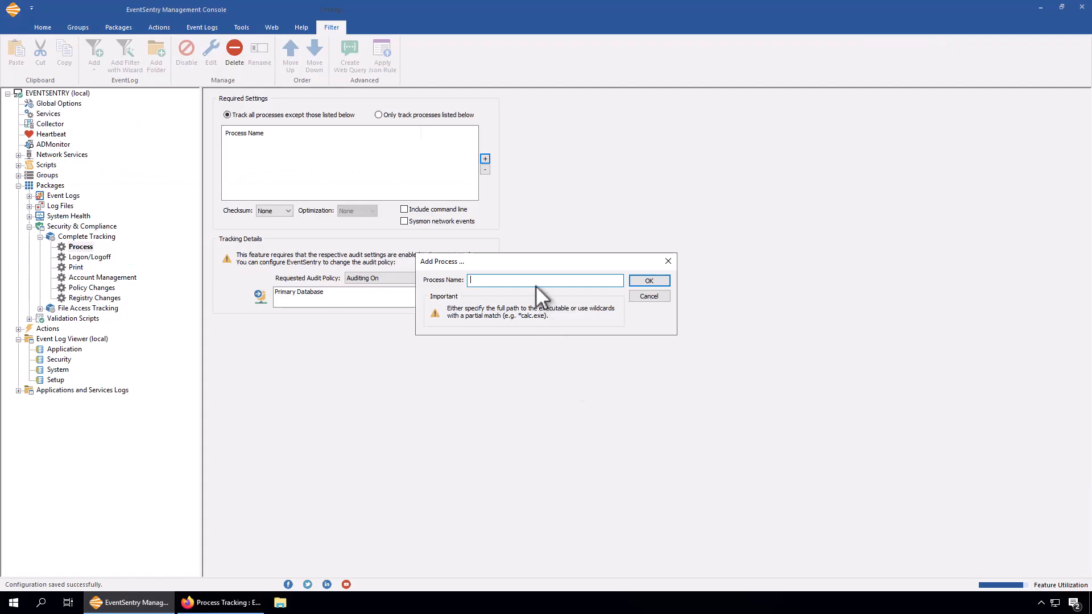
key("ctrl+v")
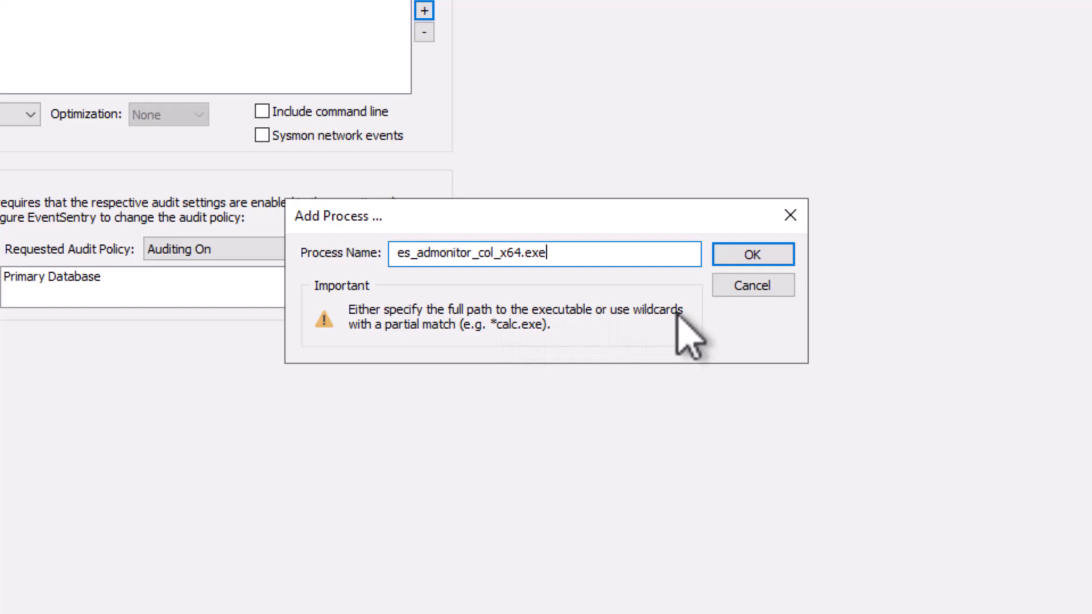
Prefix the process name with the wildcard path *\ so that it reads *\es_admonitor_col_x64.exe
left_click(400, 253)
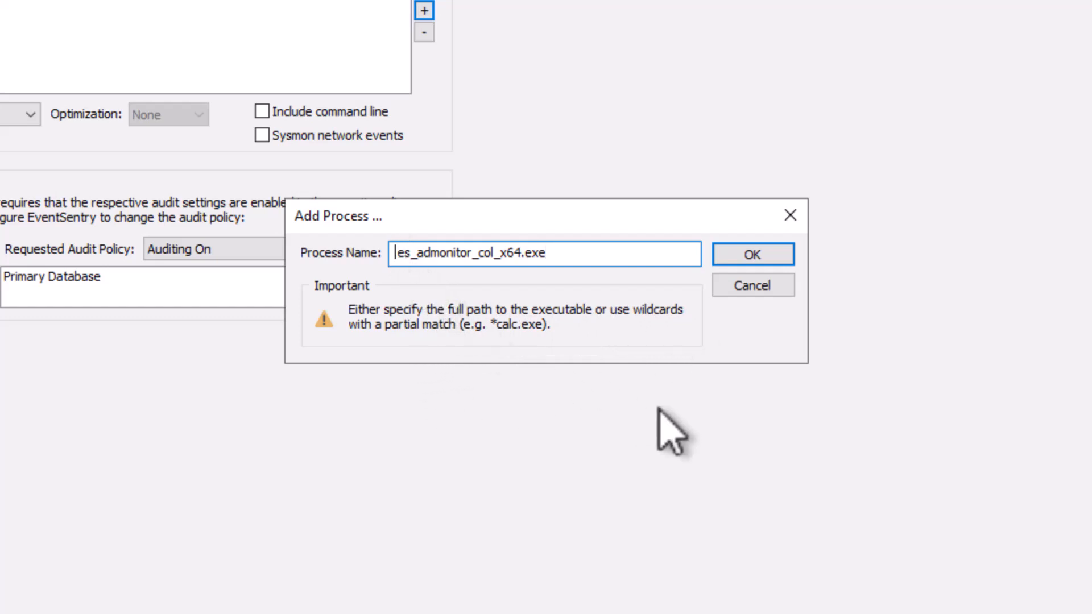
type("*")
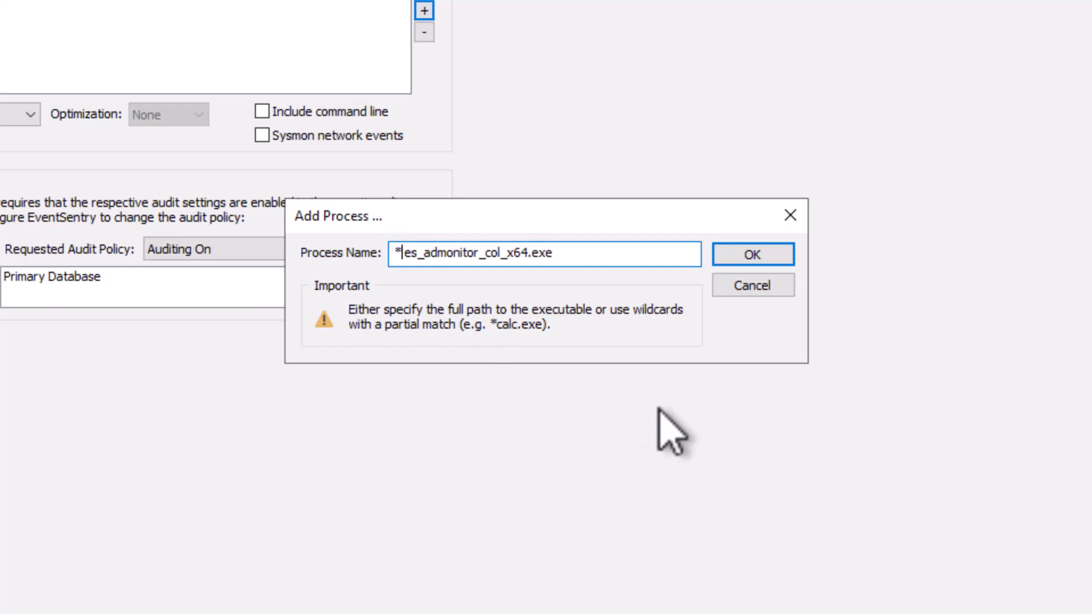
type("\\")
key("End")
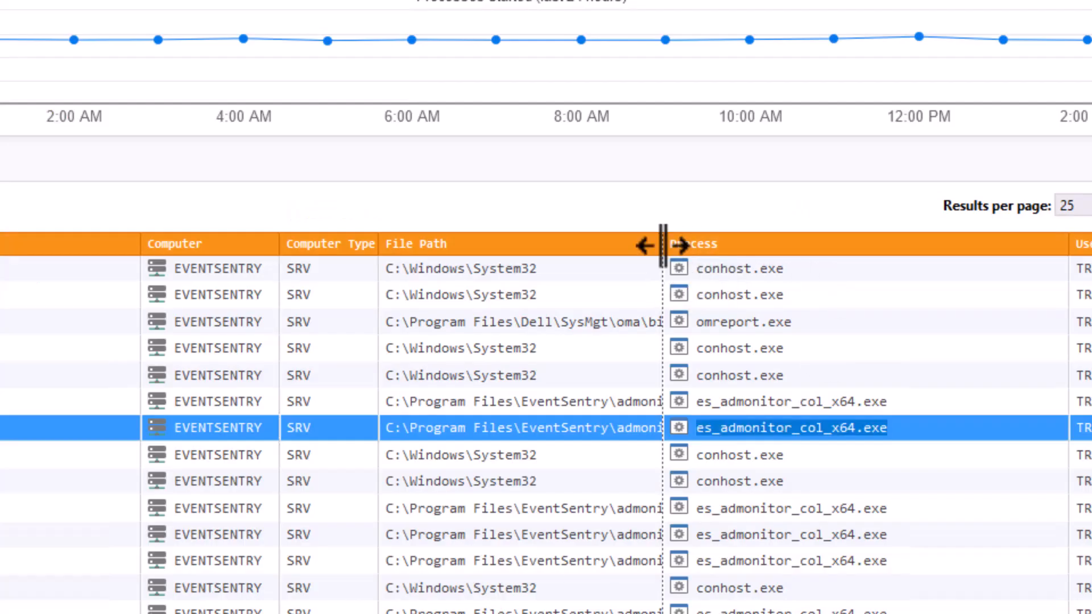
Give es_admonitor_col_x64.exe the full path C:\Program Files\EventSentry\admonitor\admin\, copied from the detailed records, and add it to the exclusions
left_click_drag(663, 243, 810, 244)
left_click_drag(740, 433, 391, 430)
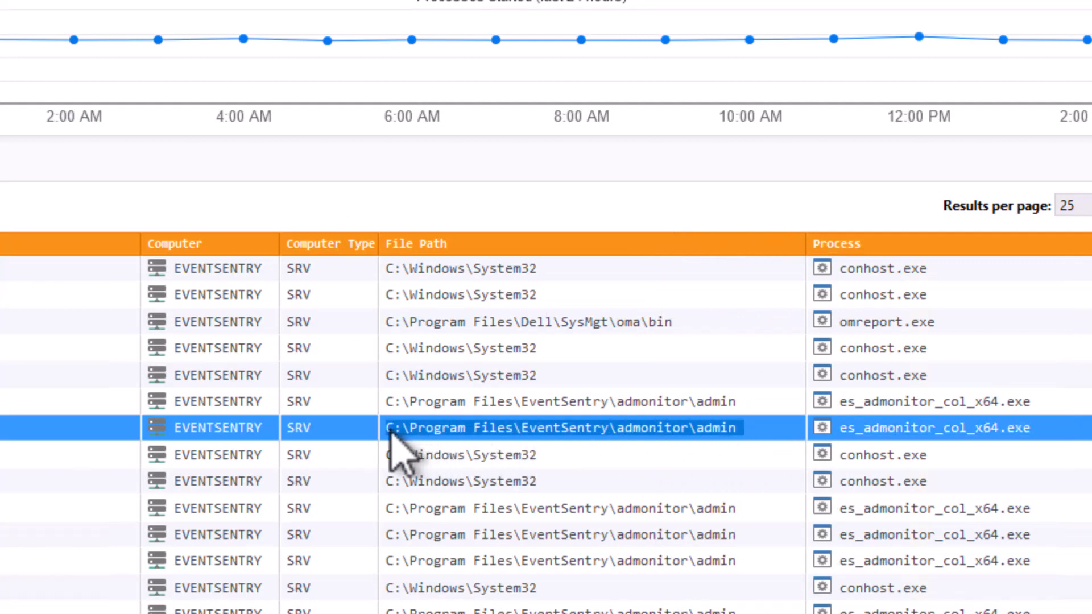
key("ctrl+c")
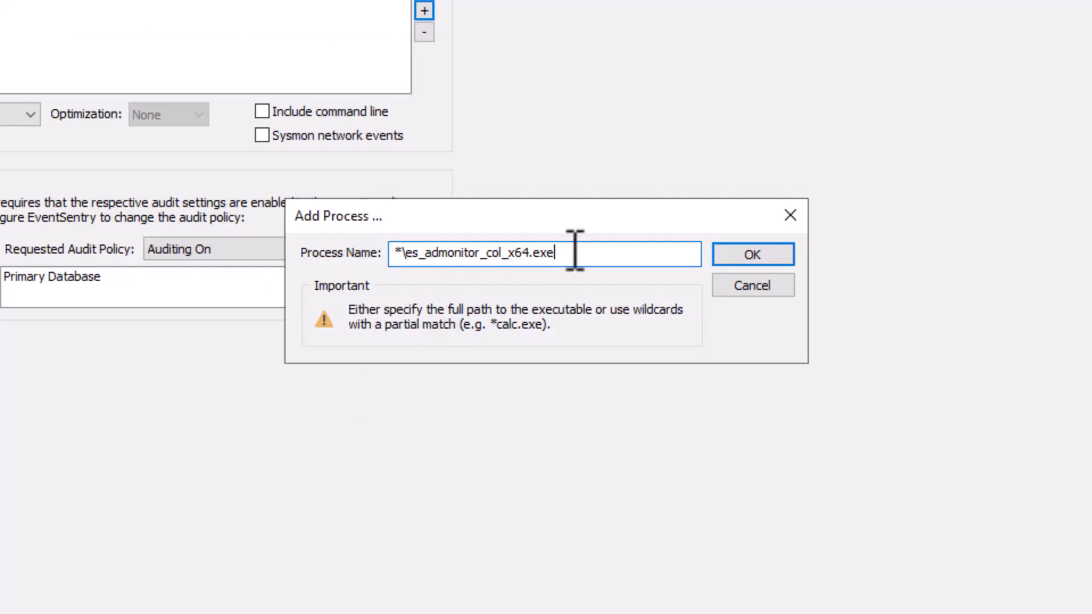
key("ctrl+v")
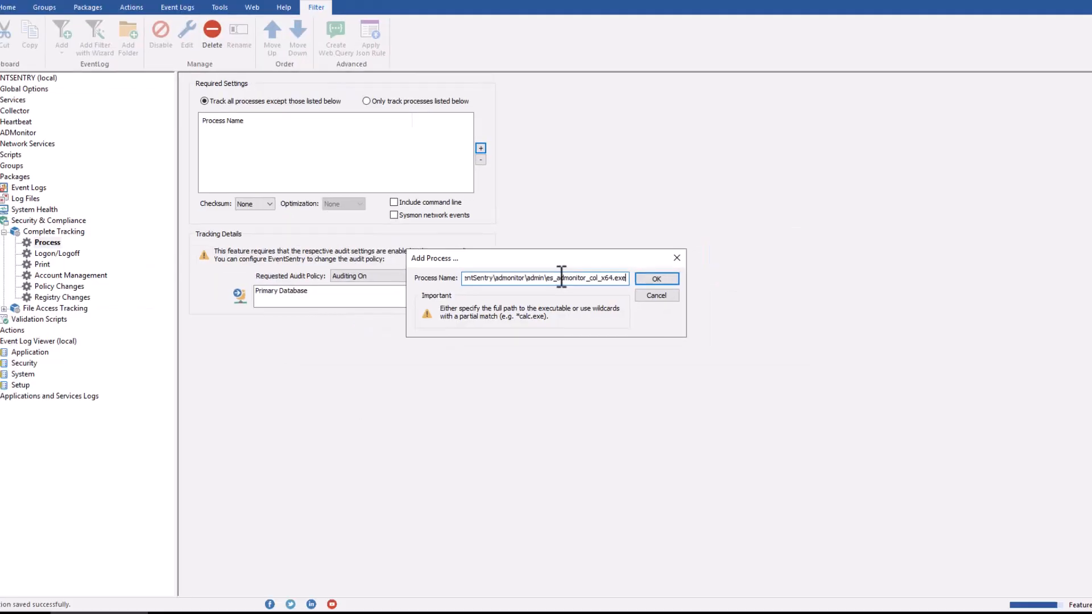
left_click(752, 254)
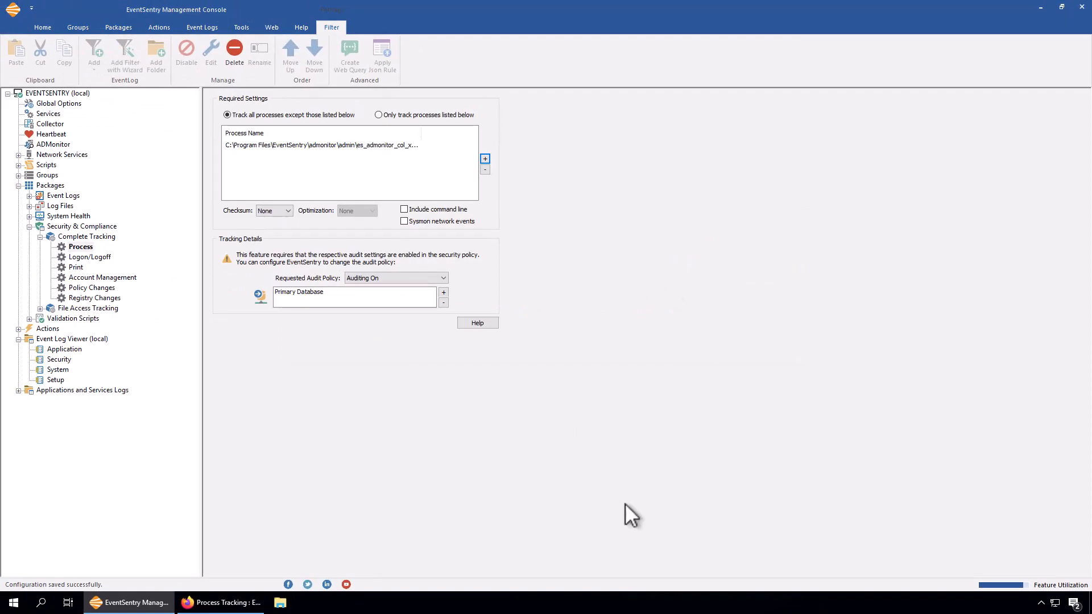
Add C:\Program Files\Dell\SysMgt\oma\bin\omreport.exe to the excluded processes, using the file path copied from its web report record
key("alt+Tab")
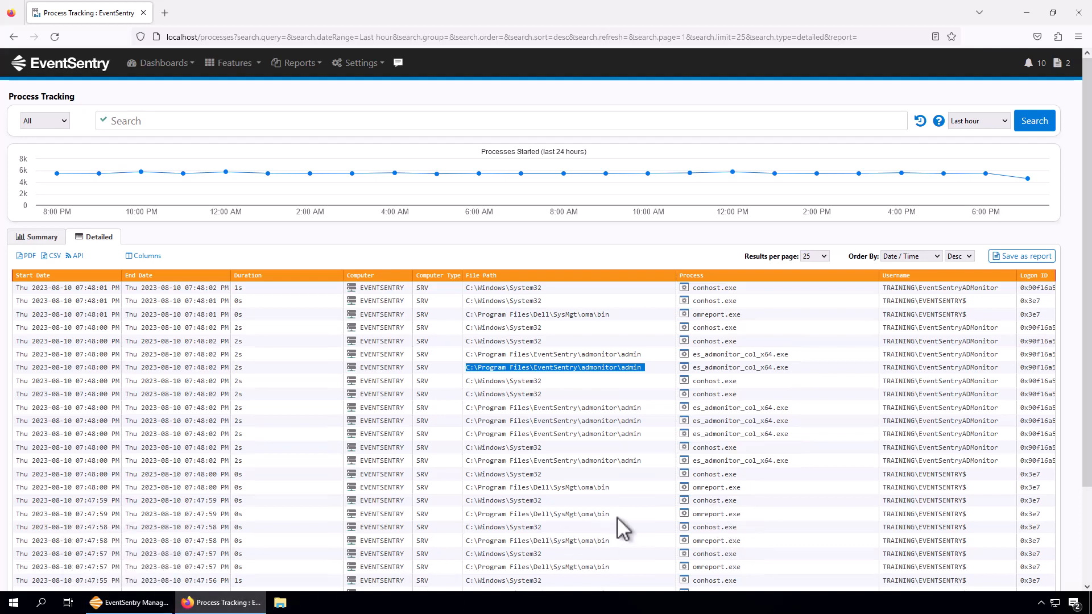
left_click_drag(618, 515, 467, 515)
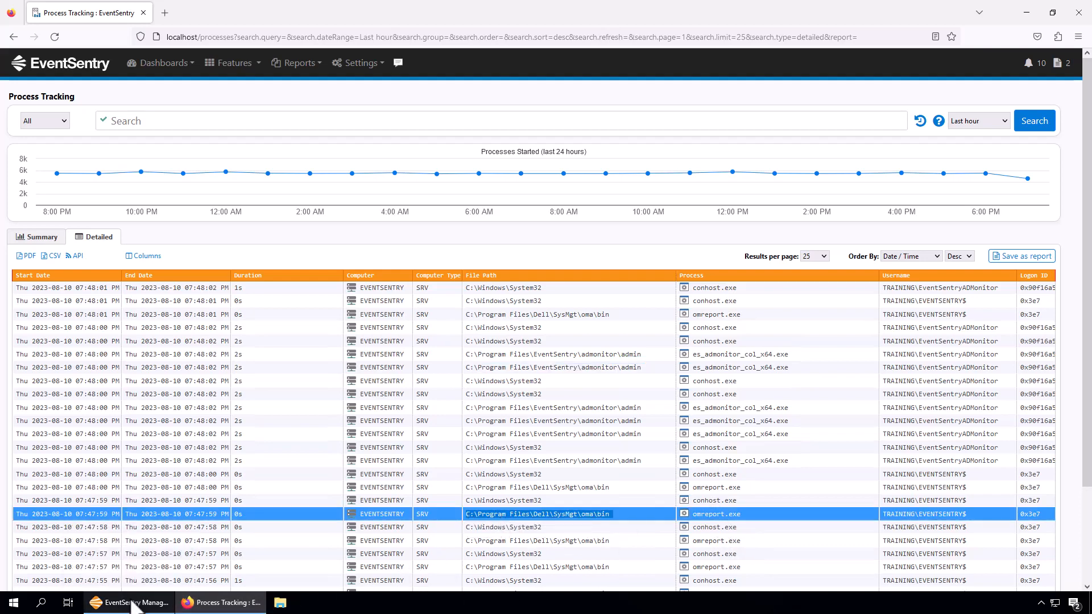
left_click(158, 604)
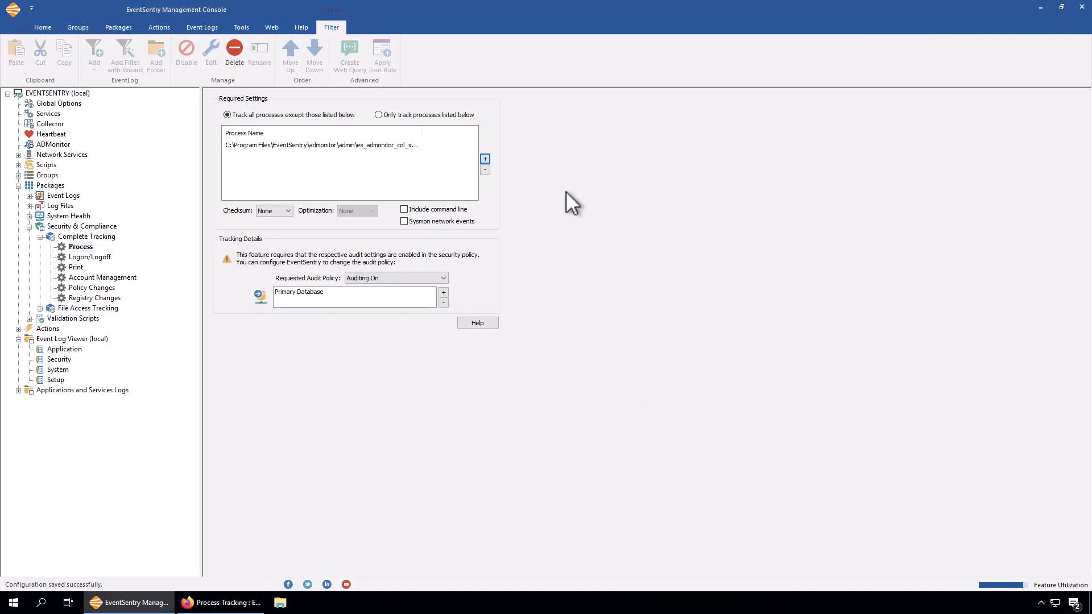
left_click(485, 159)
key("ctrl+v")
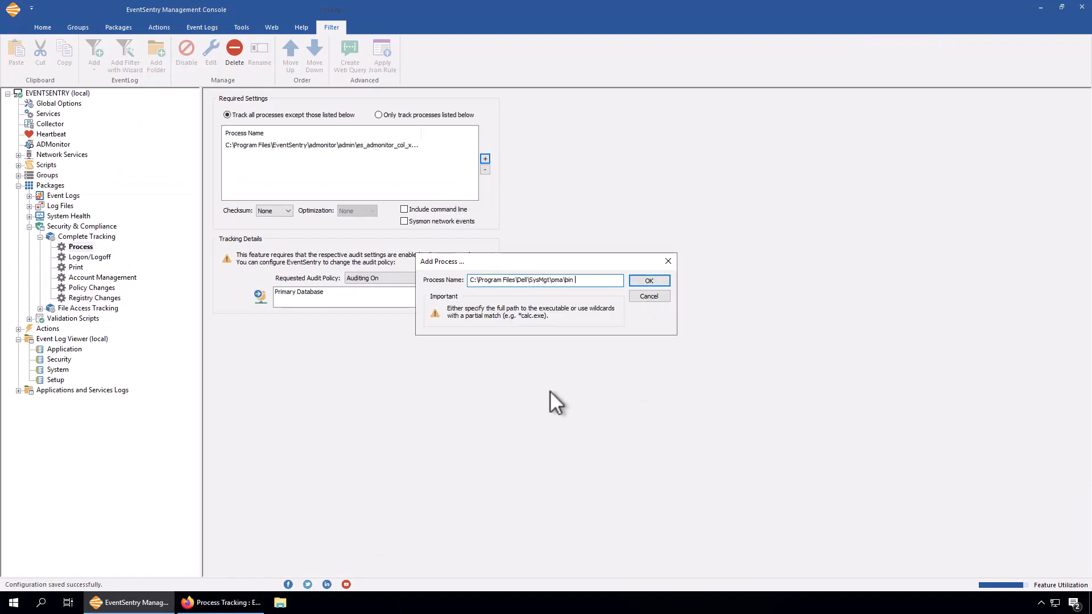
type("\\omreport.exe")
key("Return")
Add C:\Windows\System32\conhost.exe to the excluded processes, using the file path copied from its web report record
left_click(206, 605)
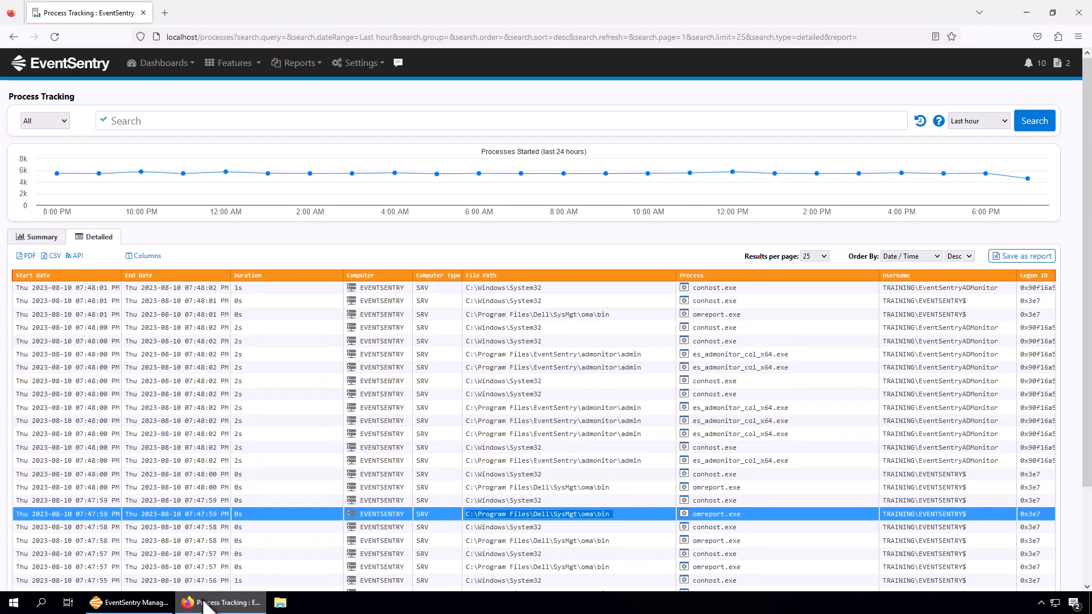
left_click_drag(547, 381, 466, 382)
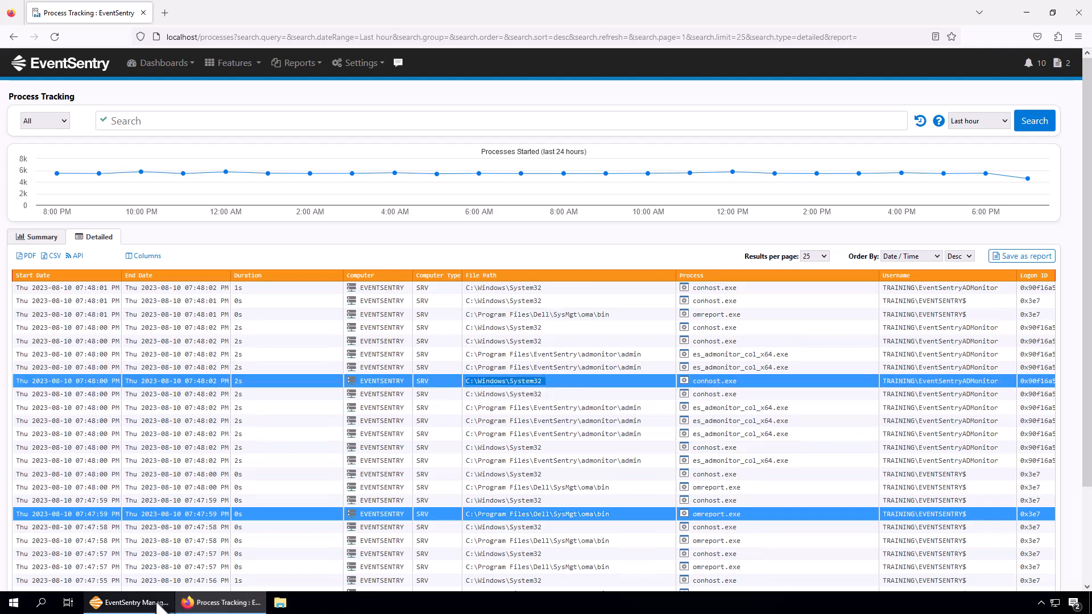
left_click(128, 603)
left_click(486, 161)
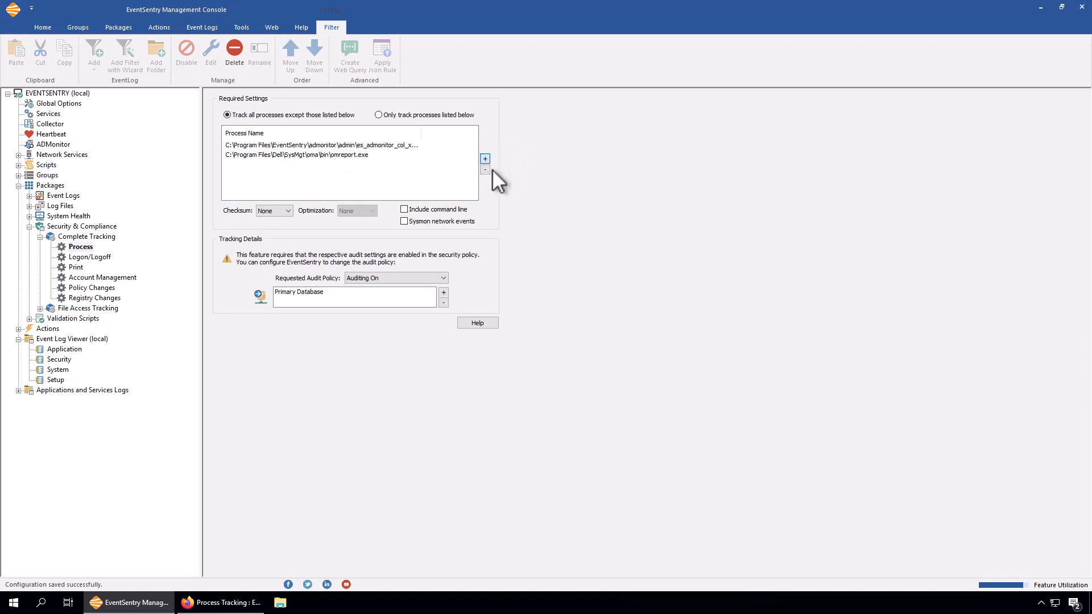
key("ctrl+v")
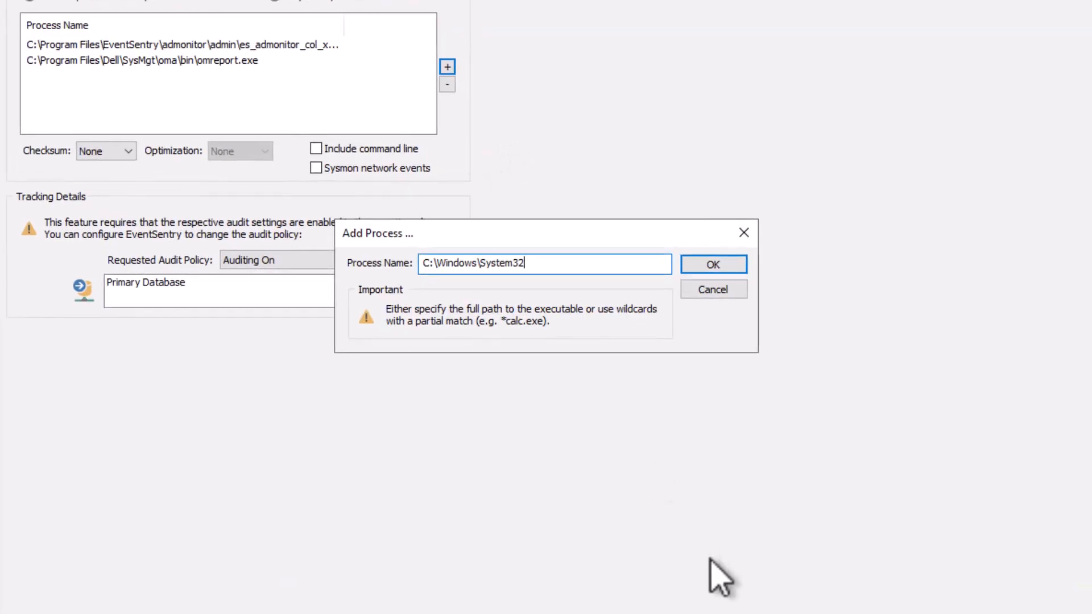
type("\\conhost.exe")
key("Return")
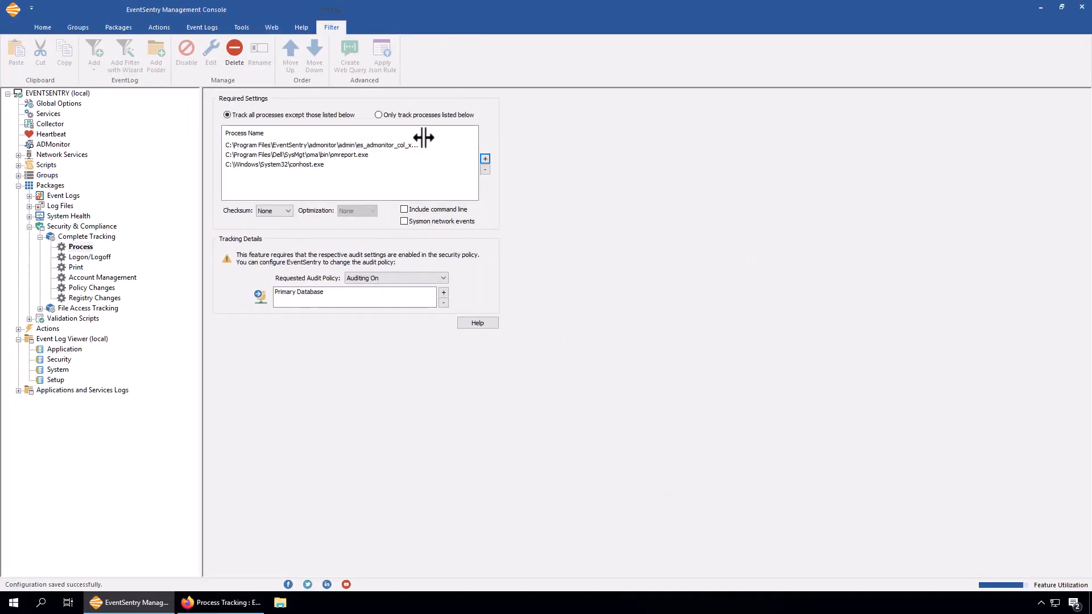
Save the EventSentry configuration and deploy it from the local EVENTSENTRY root
left_click(31, 93)
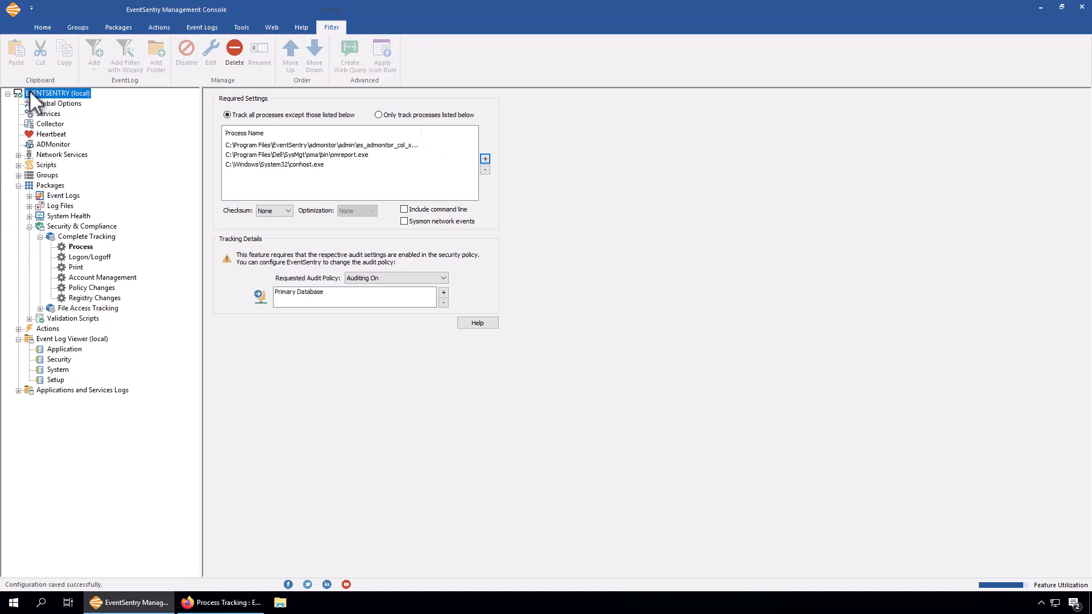
left_click(16, 67)
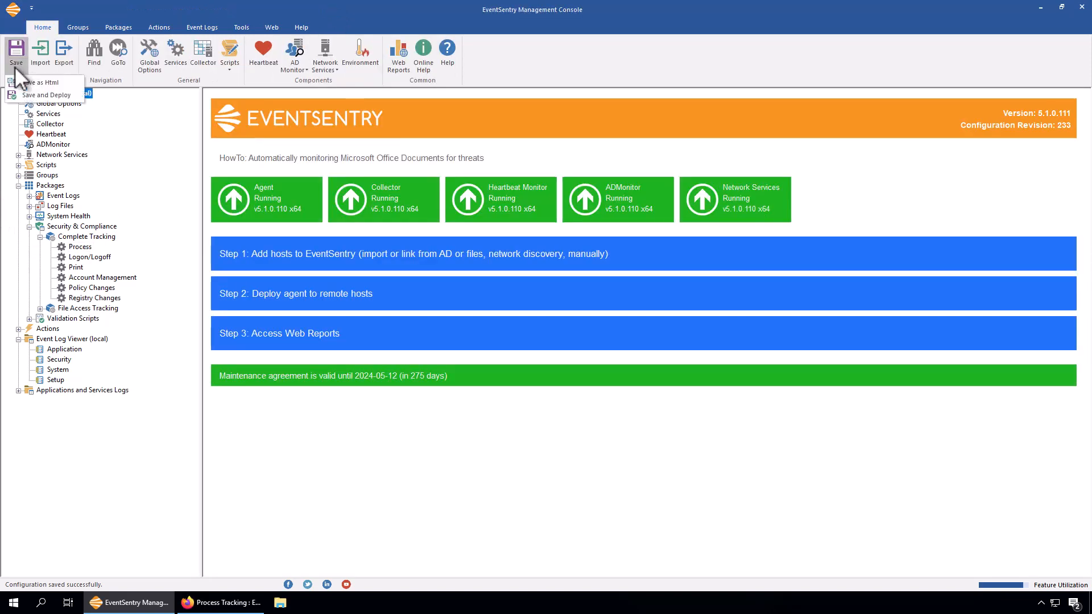
left_click(39, 94)
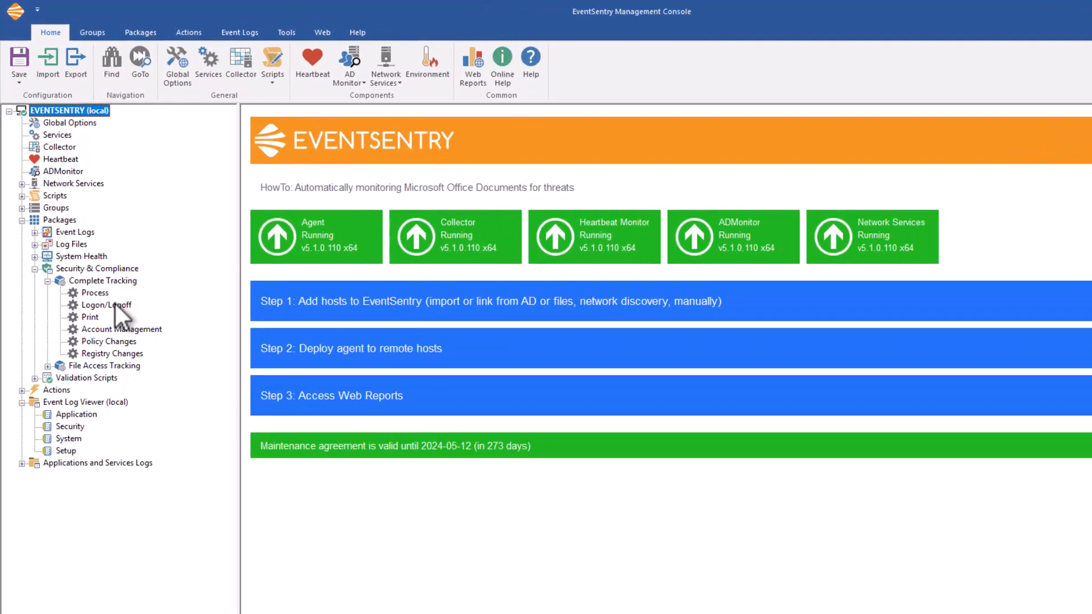
In the Complete Tracking package's Process settings, set Checksum to SHA256 and Optimization to Standard, and include the command line
left_click(81, 246)
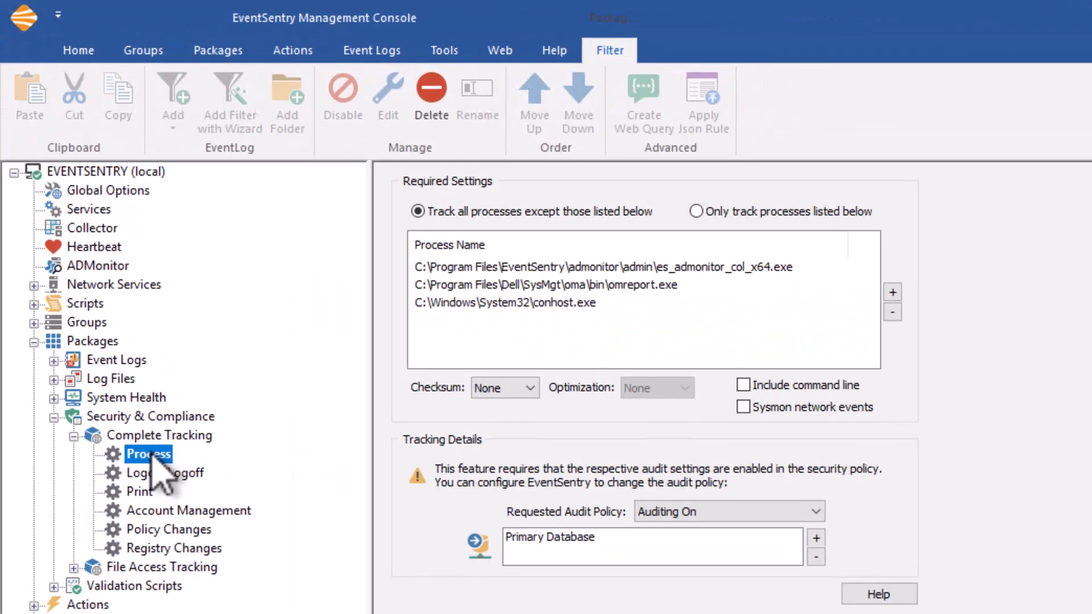
left_click(519, 392)
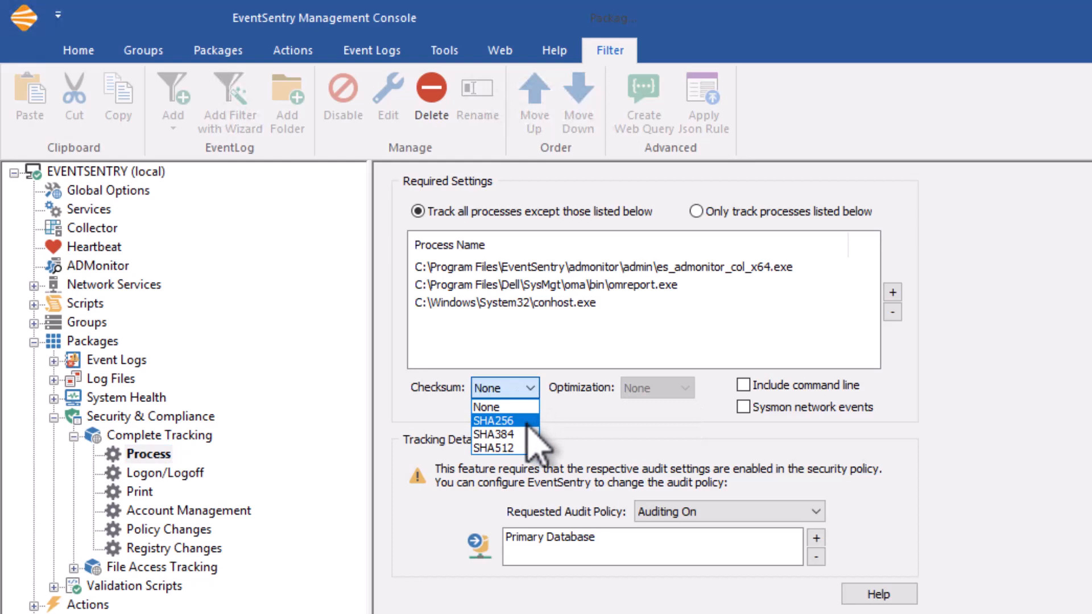
left_click(515, 421)
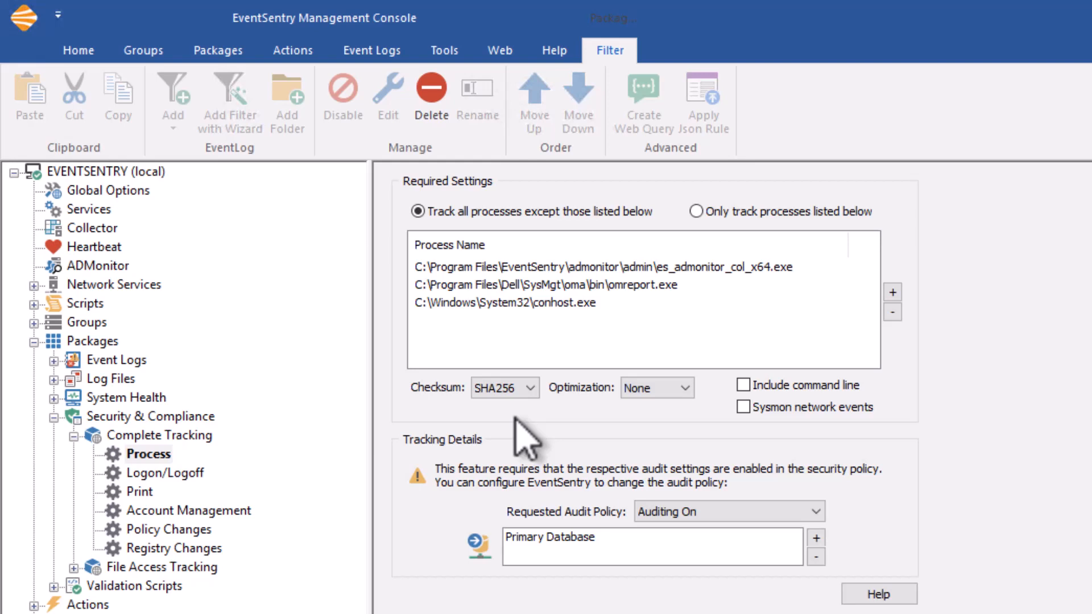
left_click(665, 391)
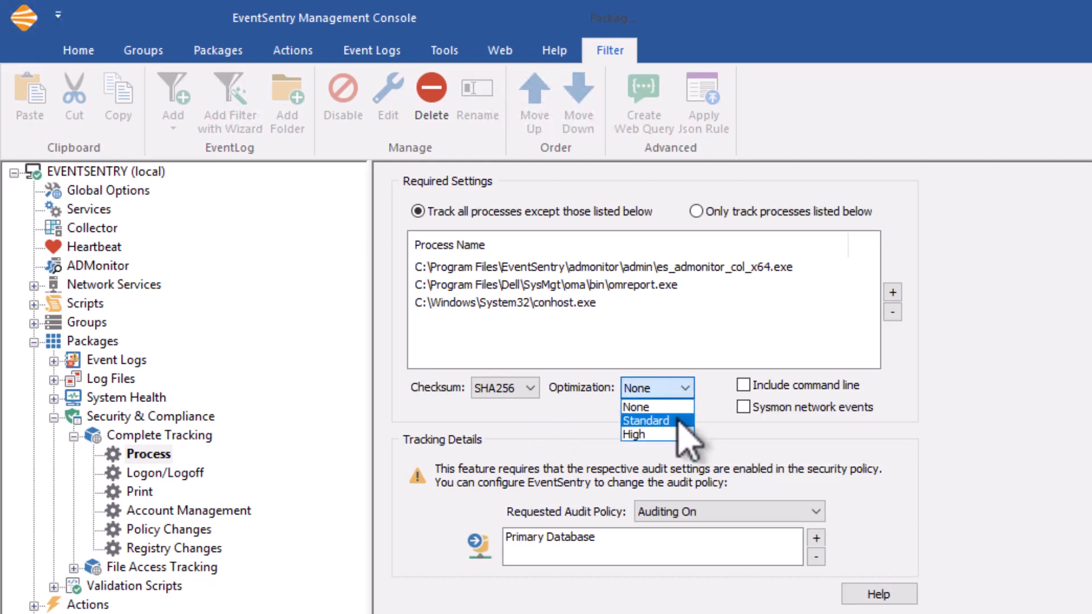
left_click(679, 422)
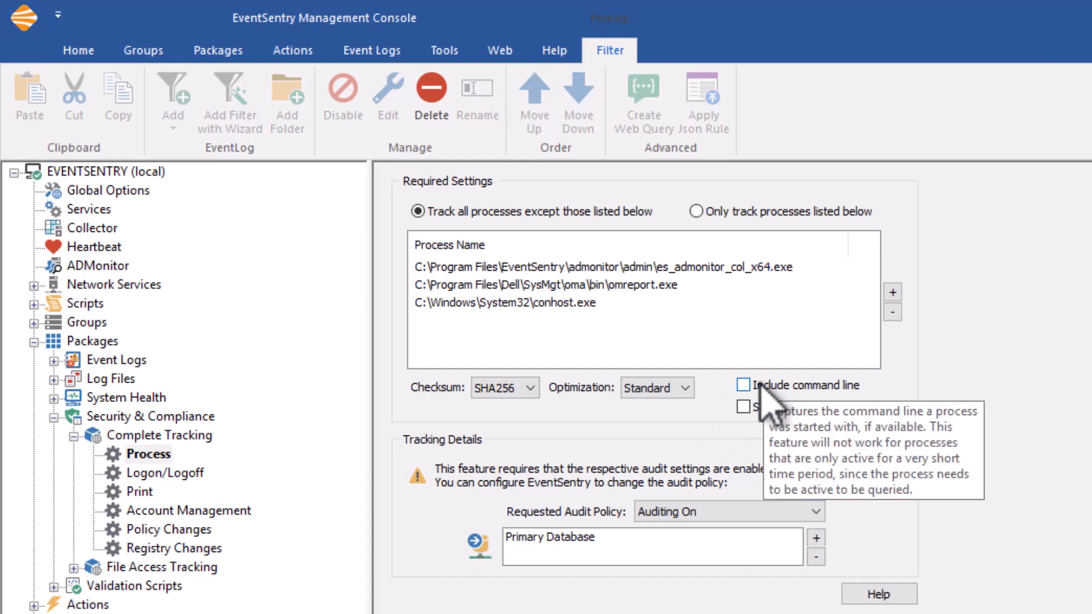
left_click(742, 385)
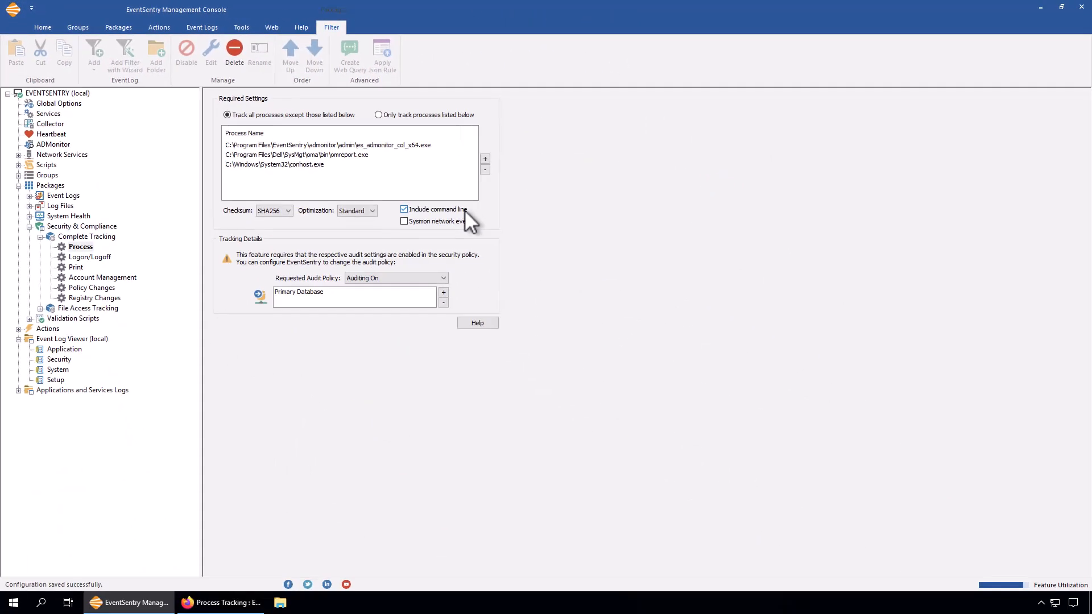
Open system32.eventsentry.com in a new browser tab and look up security event 4688
left_click(222, 603)
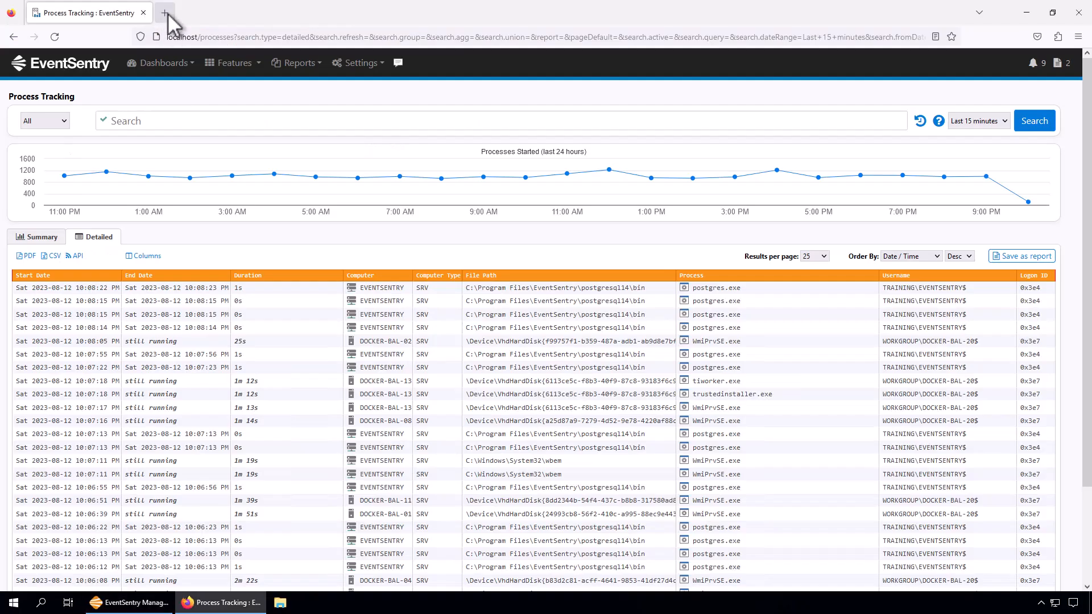
left_click(165, 13)
type("system32.eventsentry.com/")
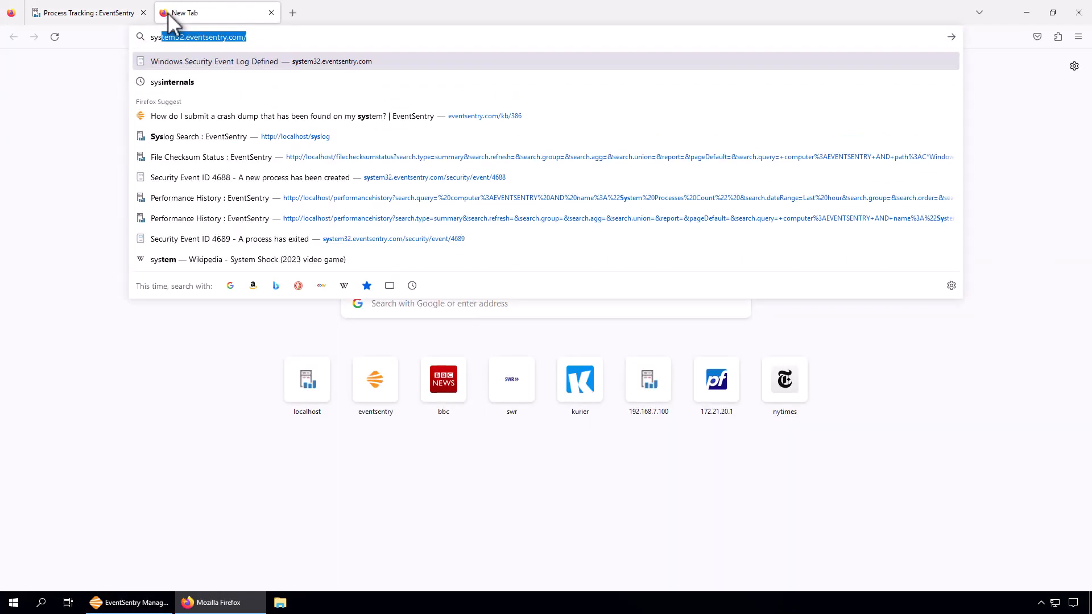
key("Return")
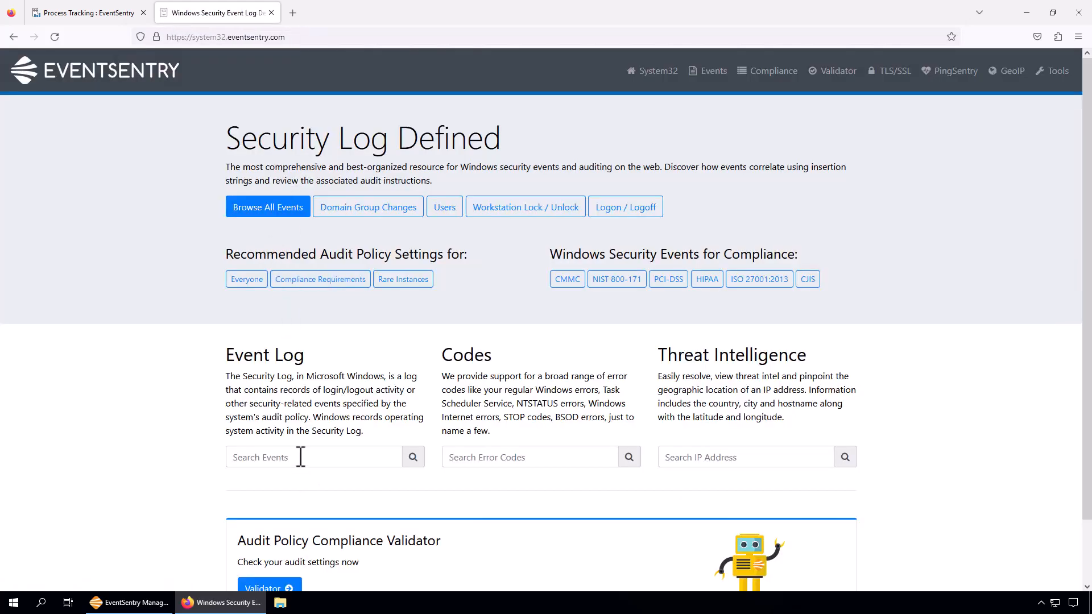
left_click(295, 457)
type("4688")
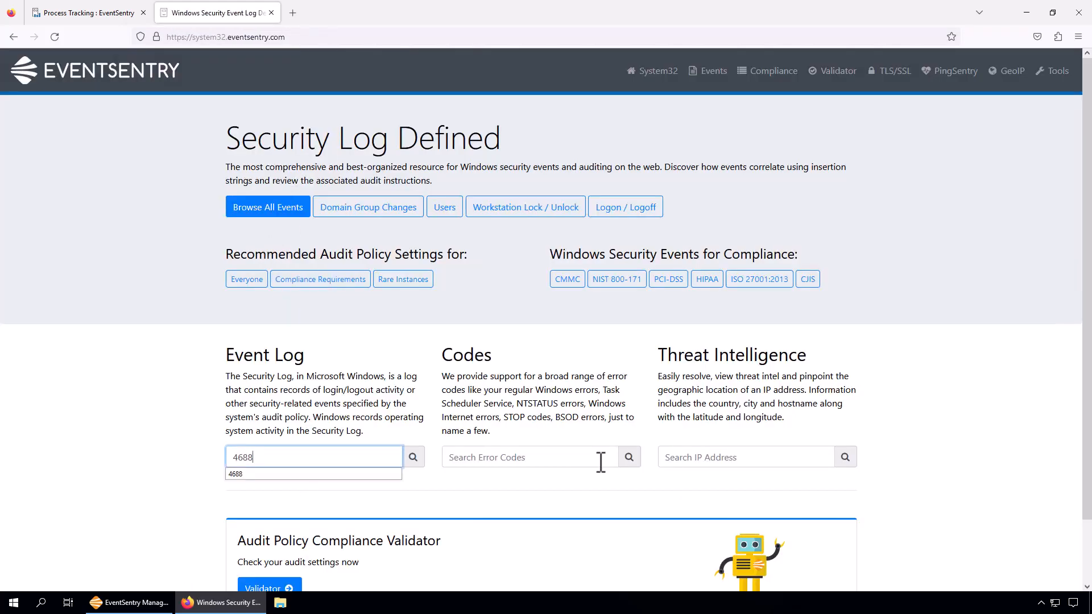
left_click(414, 457)
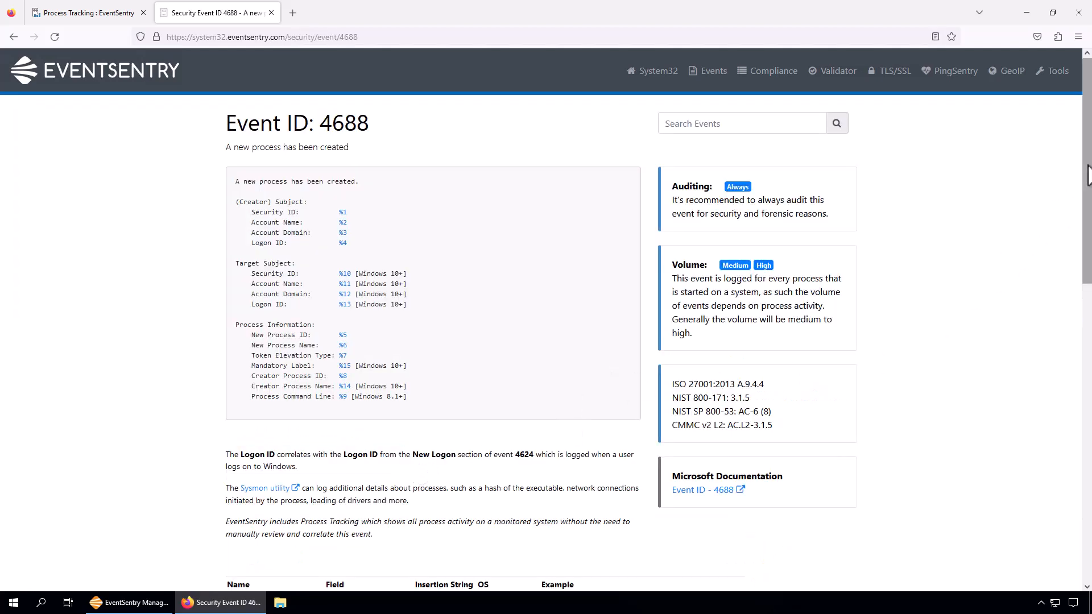
Read the note on the Process Command Line field in the event 4688 insertion string table, and close it
left_click_drag(1084, 172, 1077, 307)
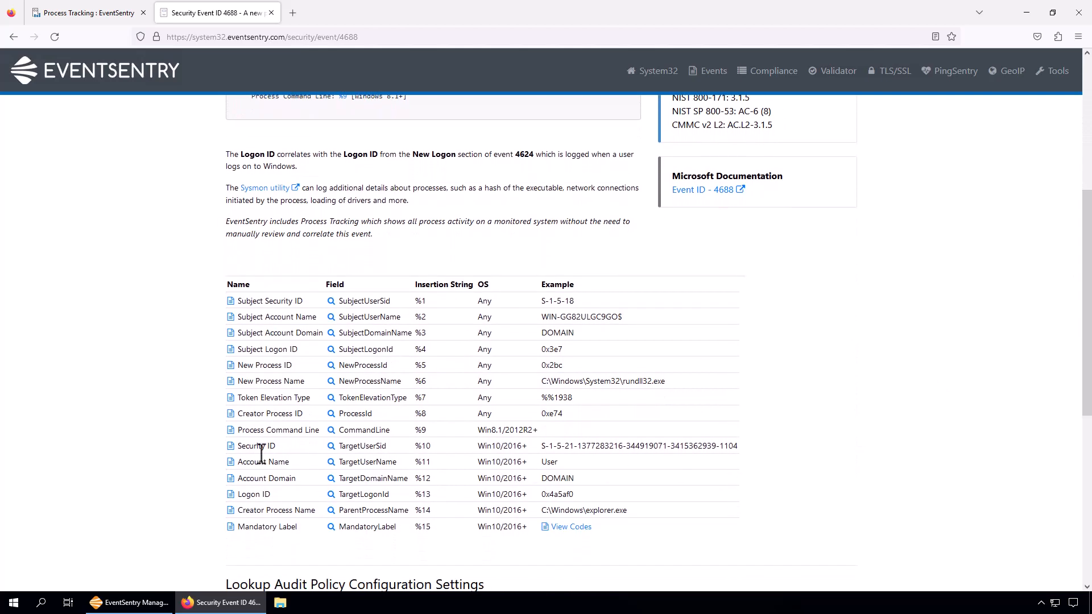
left_click(229, 434)
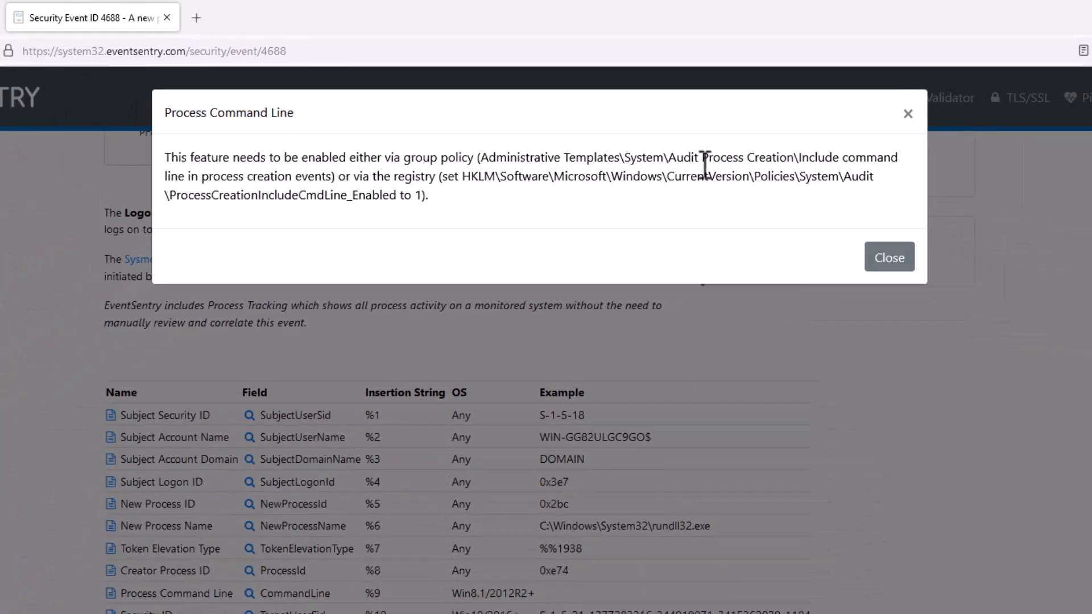
left_click(790, 186)
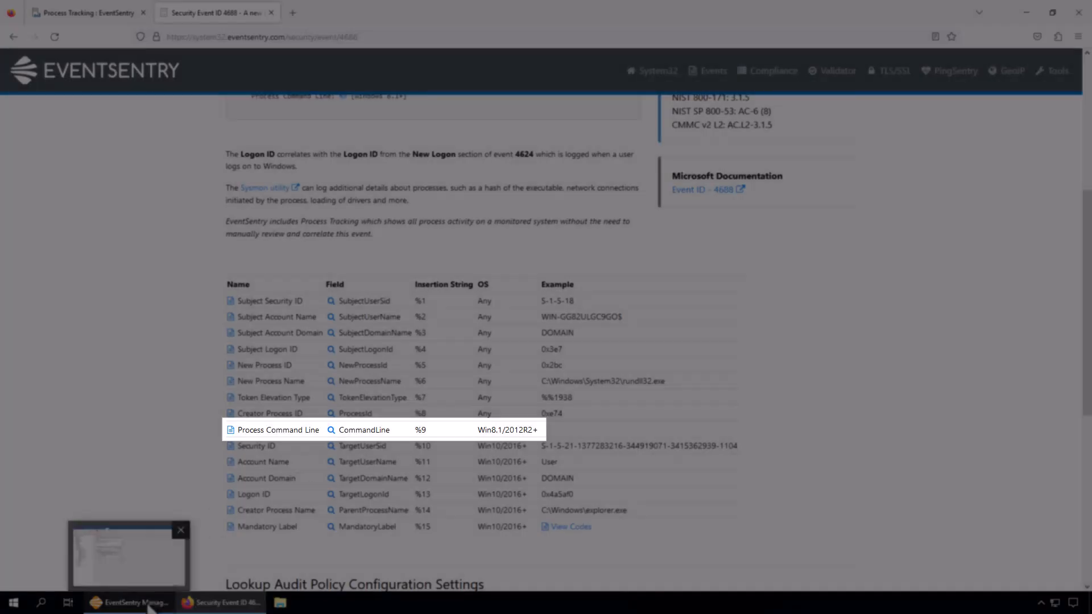
Back in the EventSentry Management Console, set the Requested Audit Policy for process tracking to Leave Audit Settings Alone
left_click(149, 607)
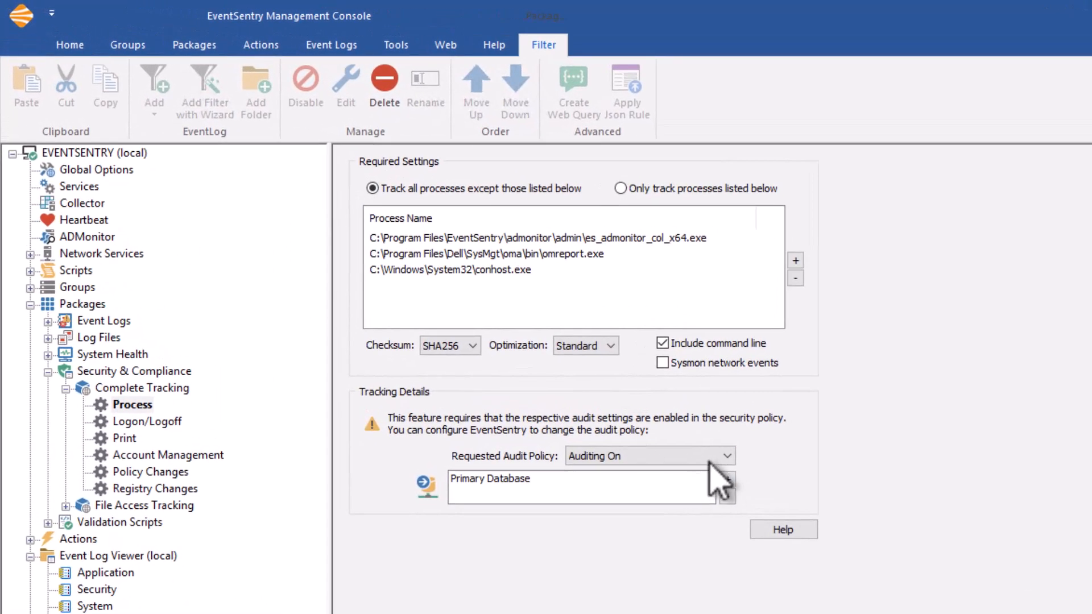
left_click(731, 458)
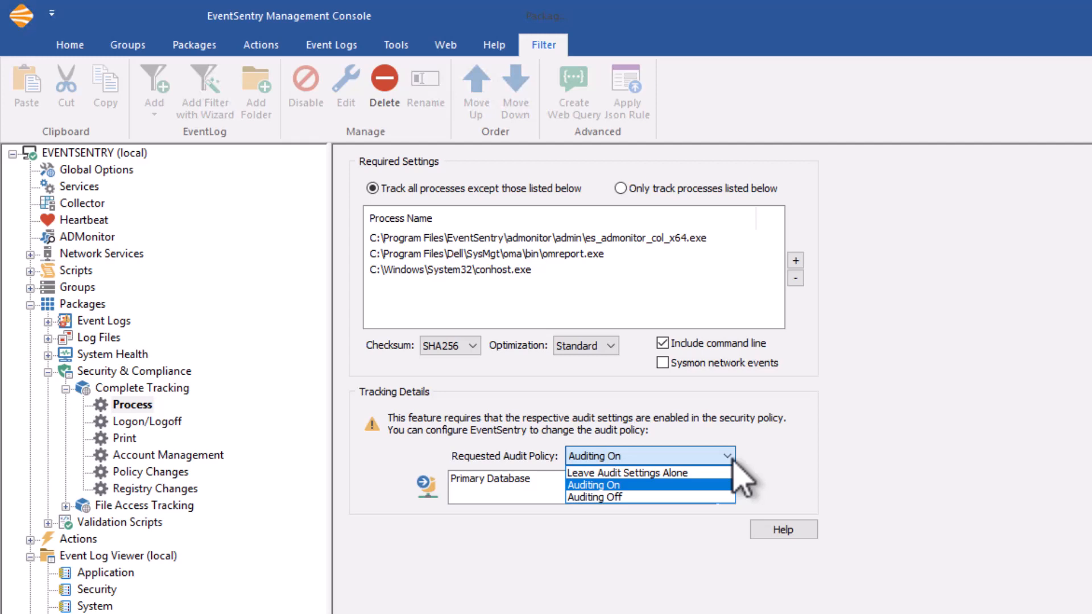
left_click(690, 473)
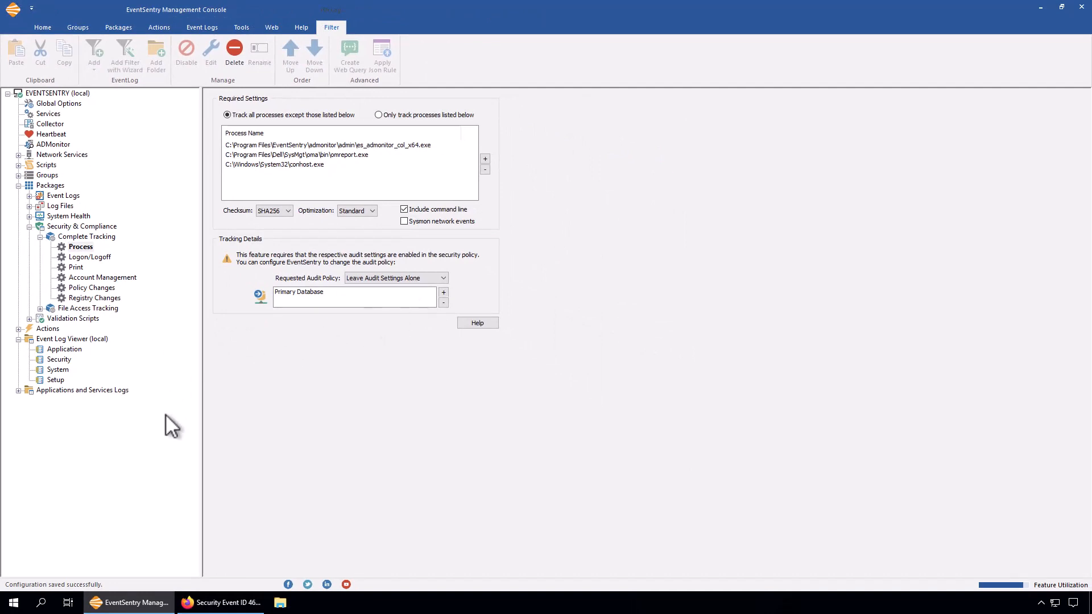
Close the event 4688 page in the browser and review the Process Tracking summary for frequently started processes
left_click(215, 601)
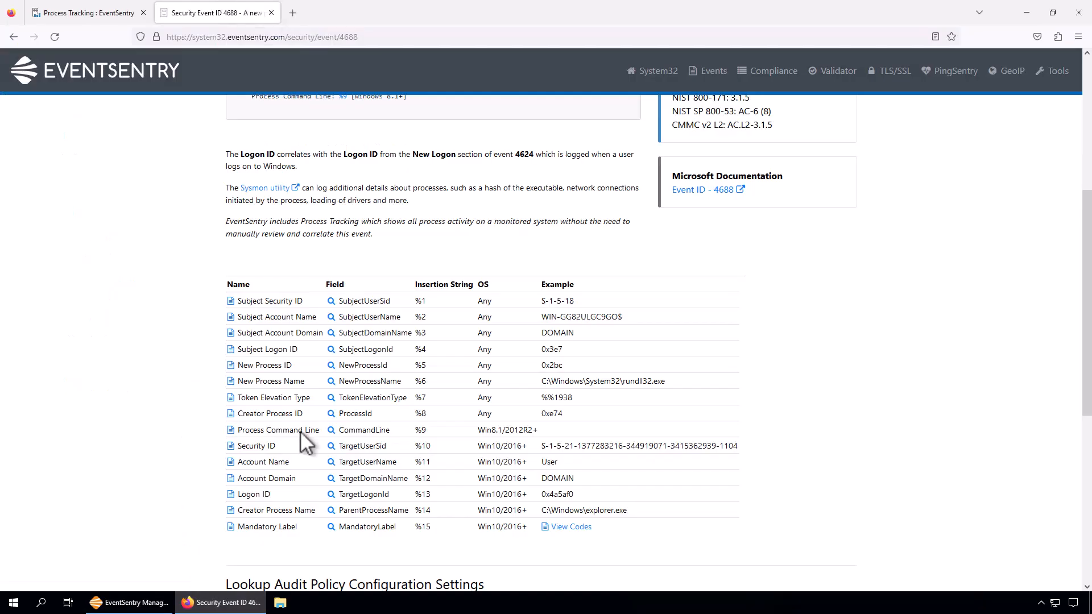
left_click(272, 12)
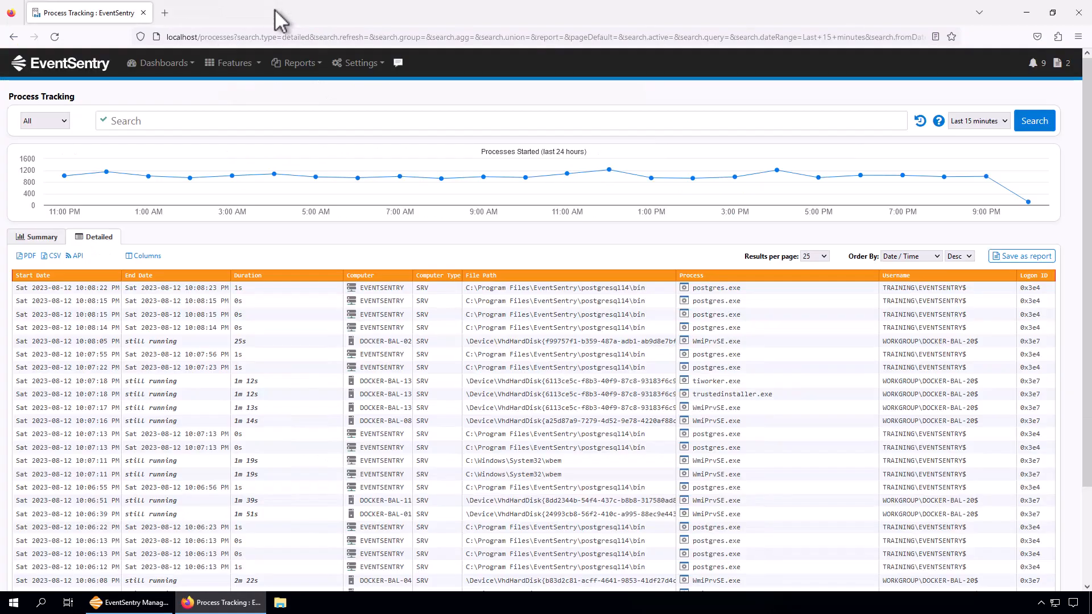
left_click(40, 239)
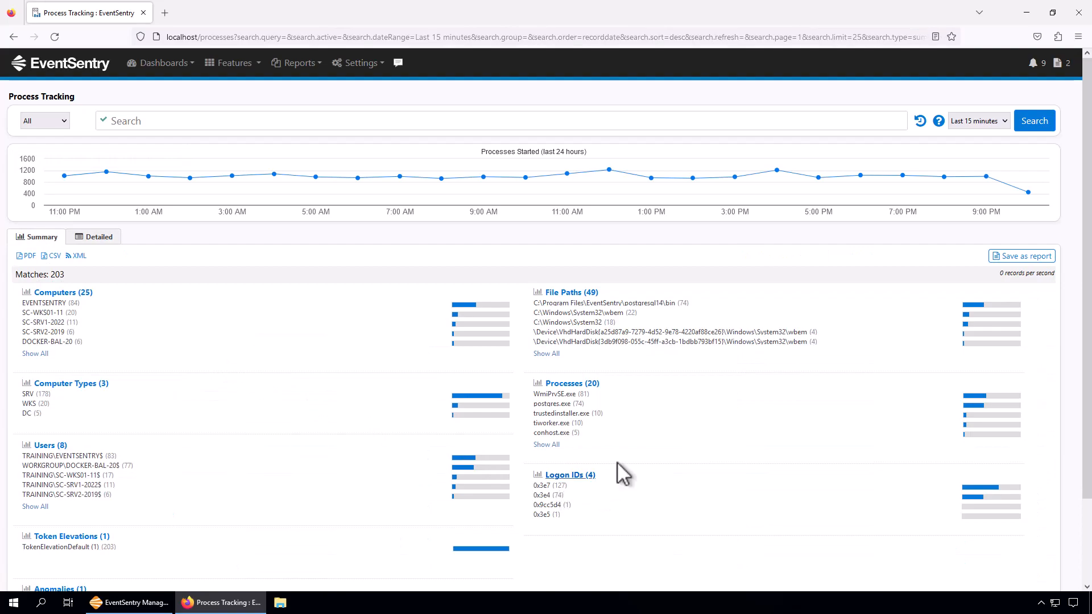
left_click(130, 605)
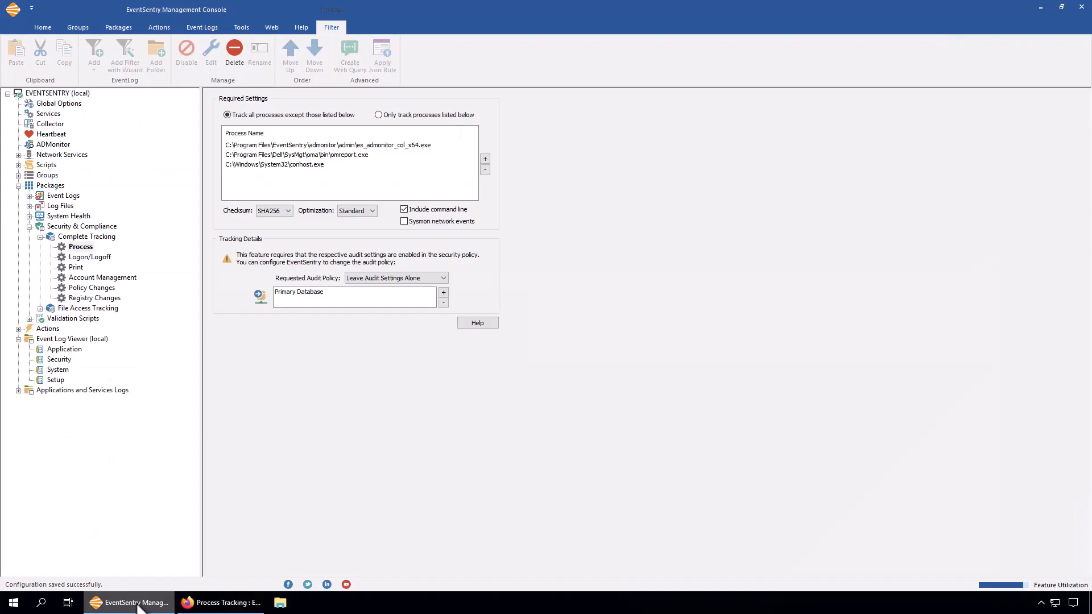
Switch to the browser, show the detailed Process Tracking records and copy the file path of a postgres.exe entry
left_click(197, 606)
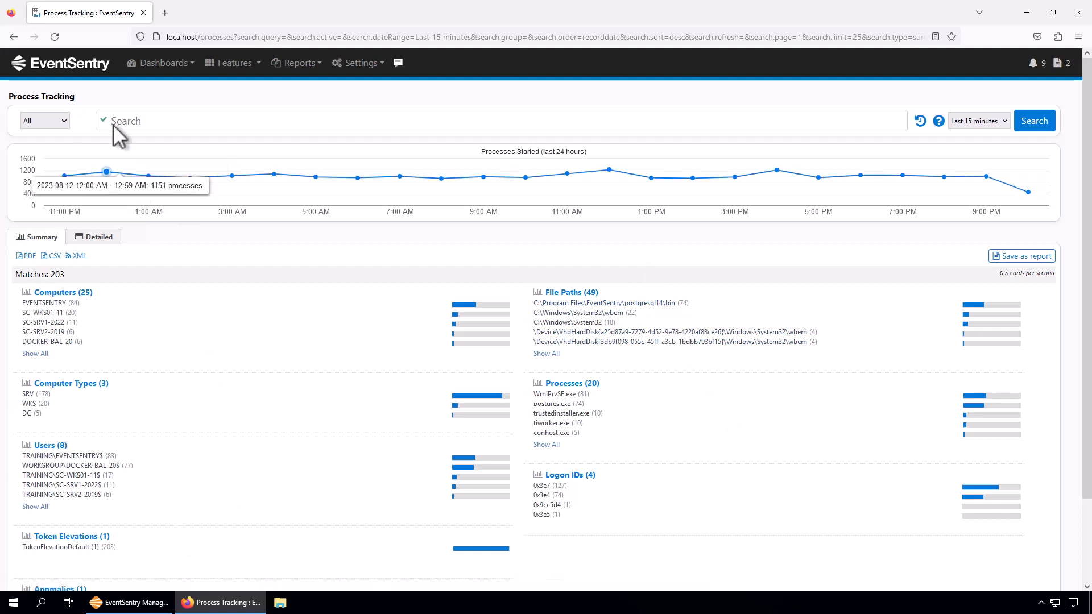
left_click(103, 243)
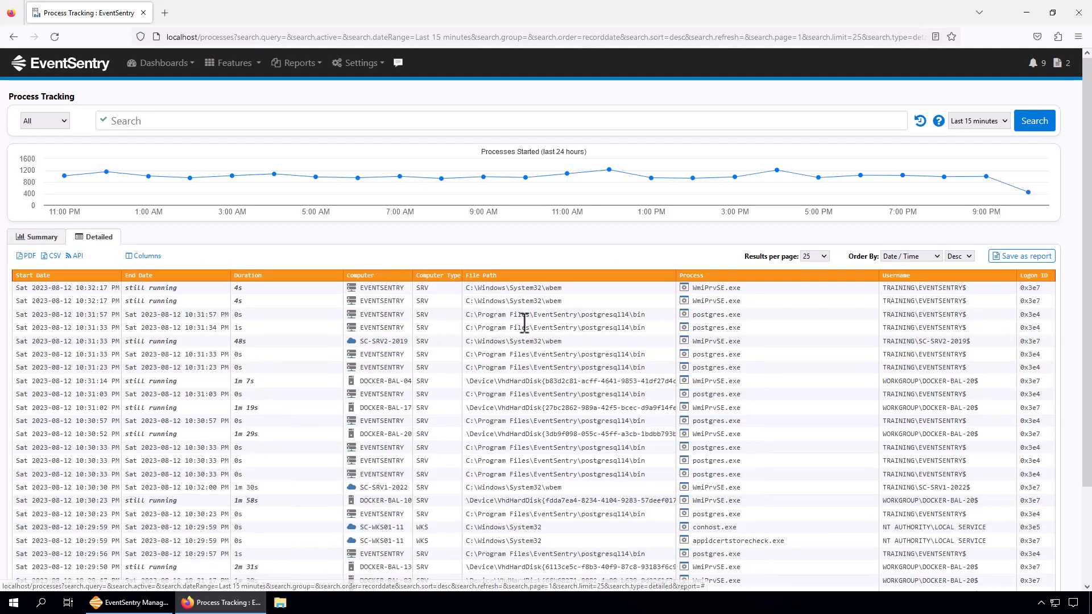
left_click_drag(466, 314, 647, 315)
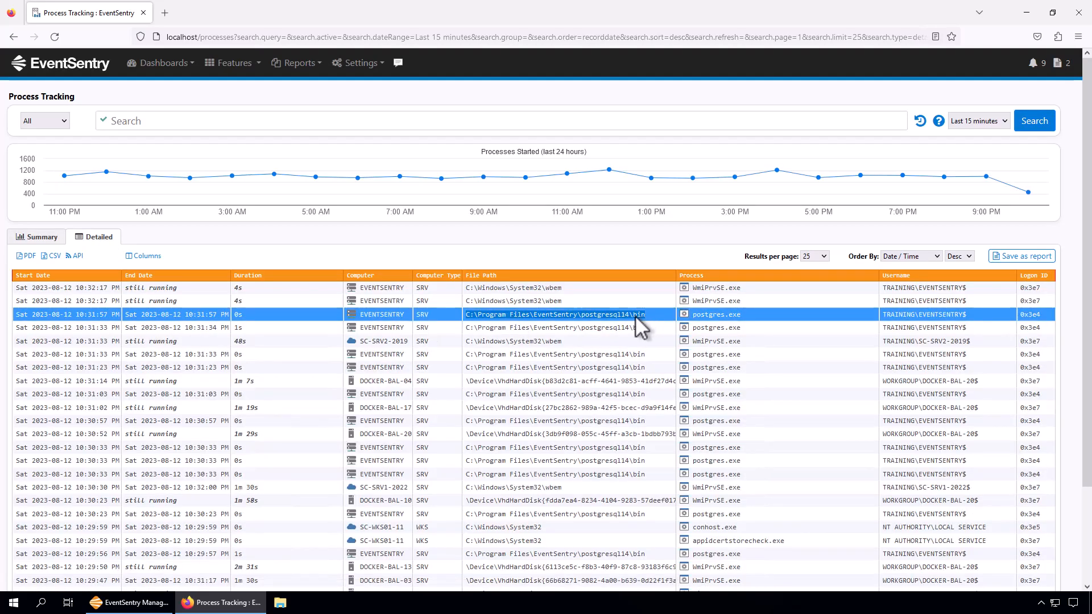
right_click(635, 315)
left_click(648, 328)
In the EventSentry Management Console, start a new excluded process entry with the path C:\Program Files\EventSentry\postgresql14\bin
left_click(128, 602)
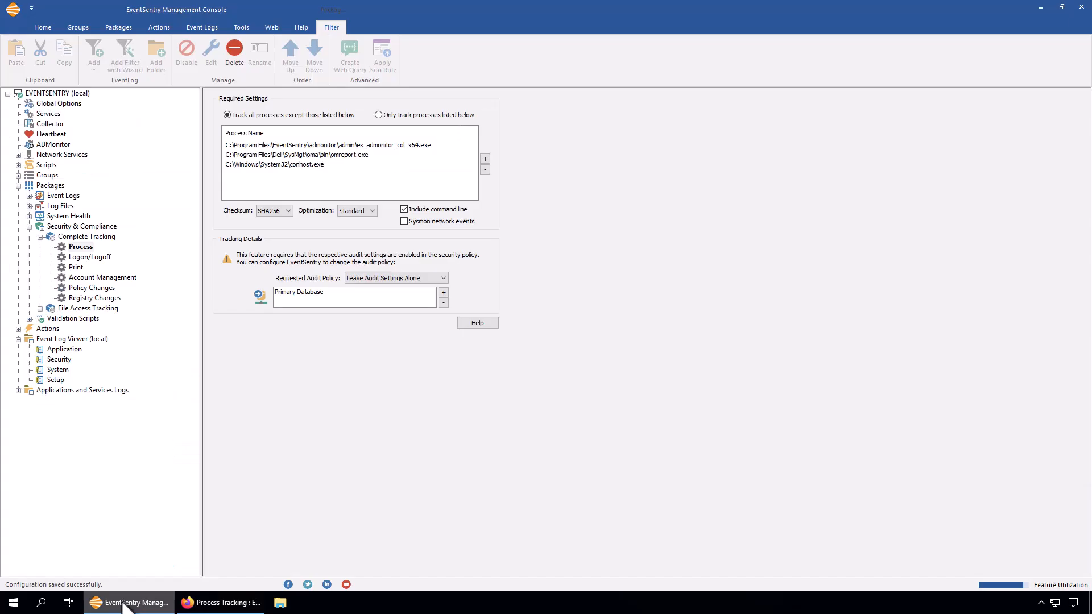
left_click(486, 160)
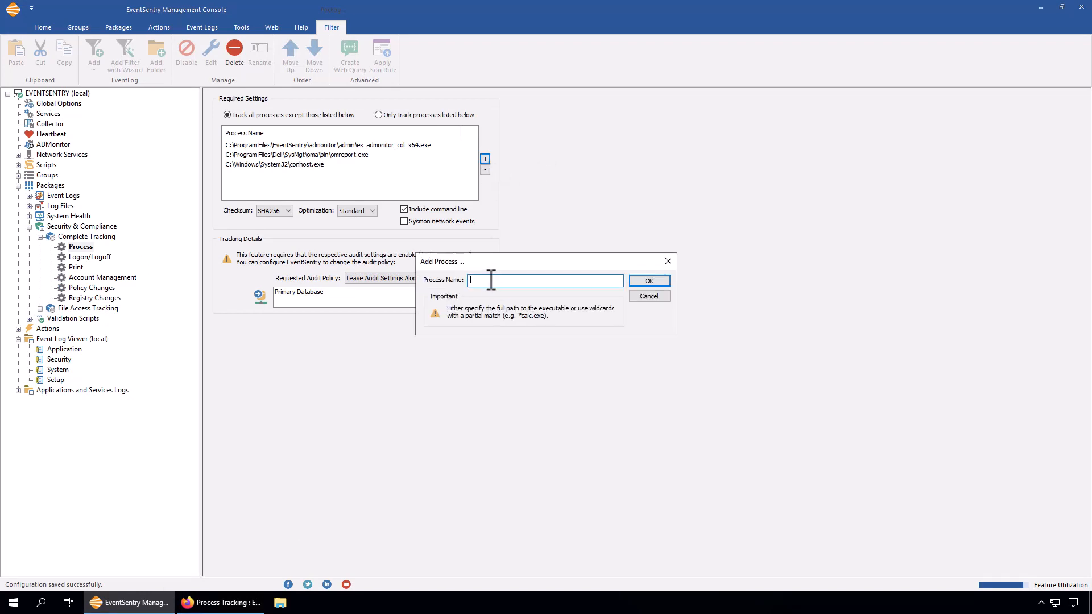
key("ctrl+v")
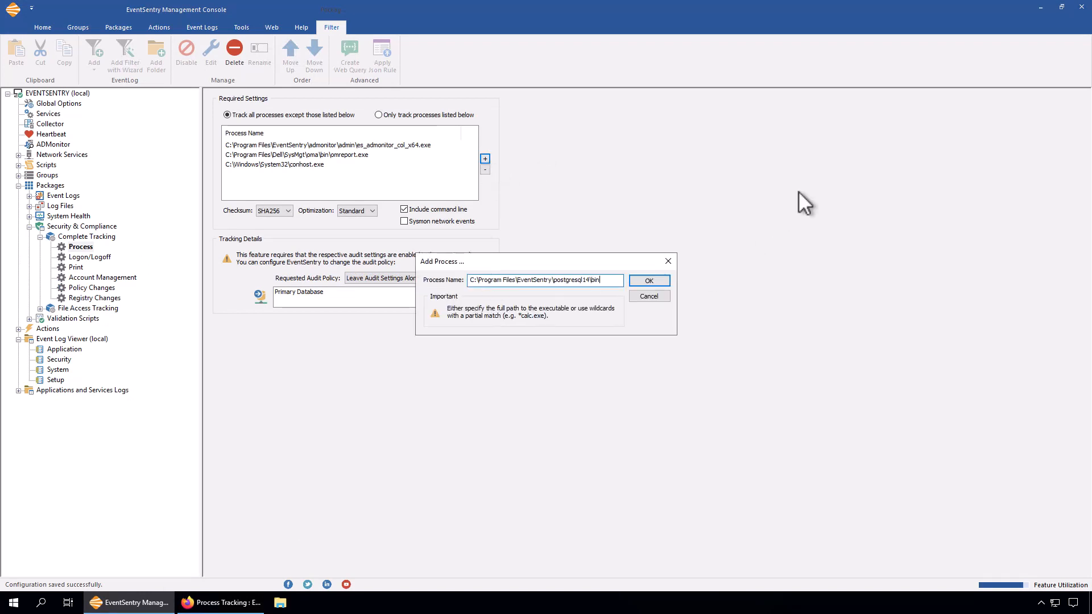
Copy the process name postgres.exe from the browser, append it to the path in the Management Console, and add the completed exclusion
left_click(259, 602)
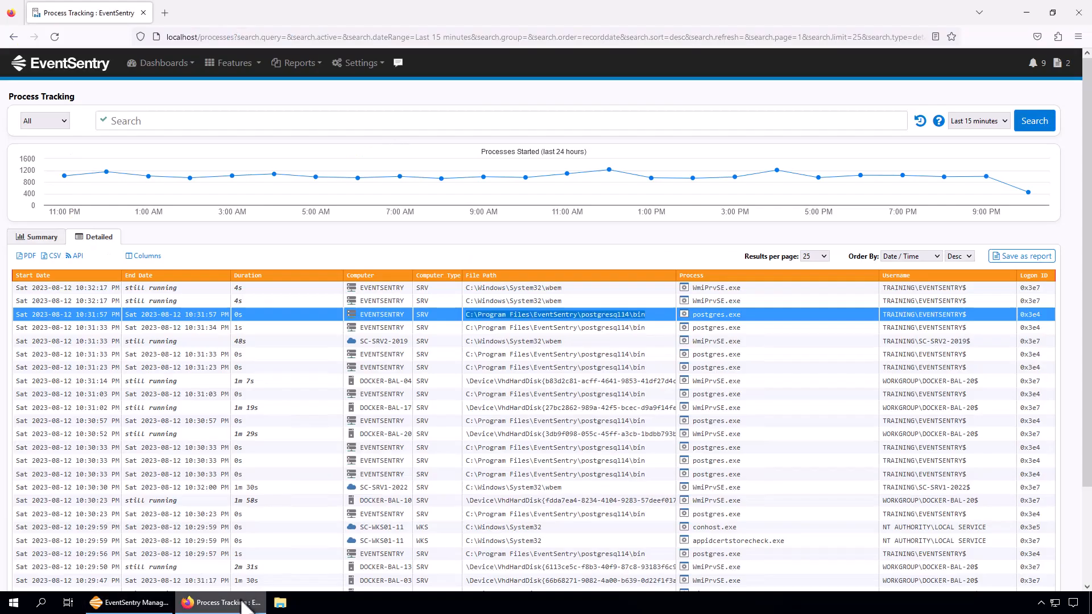
left_click_drag(693, 315, 743, 316)
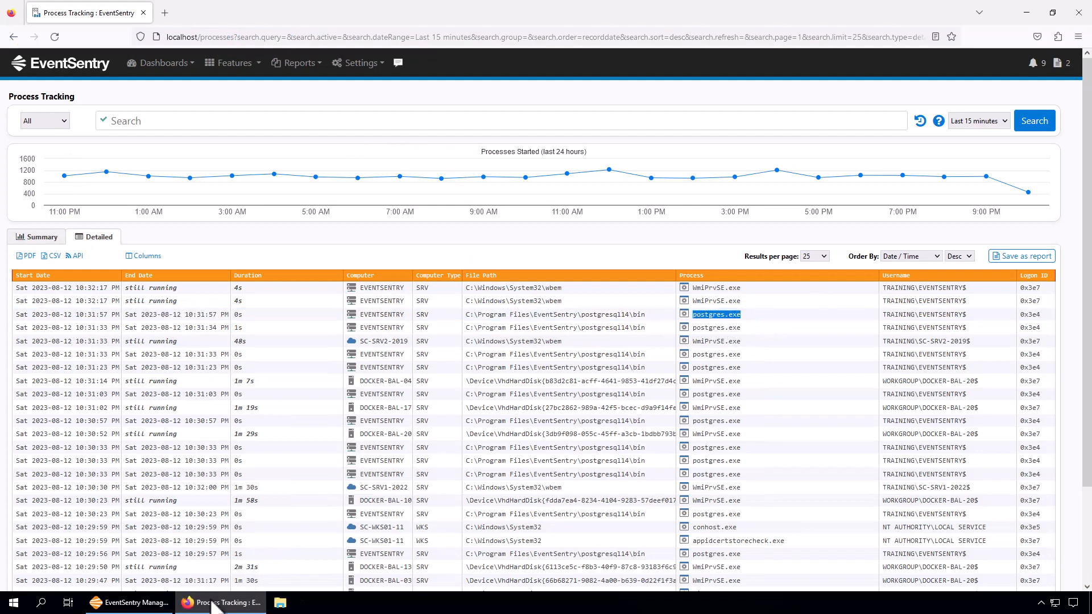
left_click(128, 602)
key("ctrl+v")
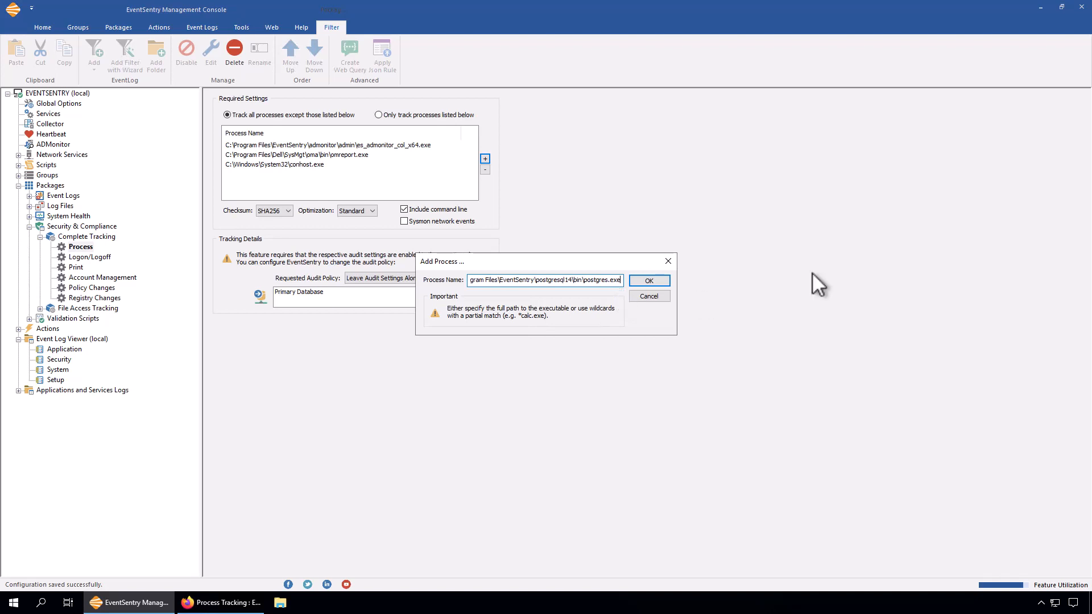
key("Home")
key("End")
left_click(661, 280)
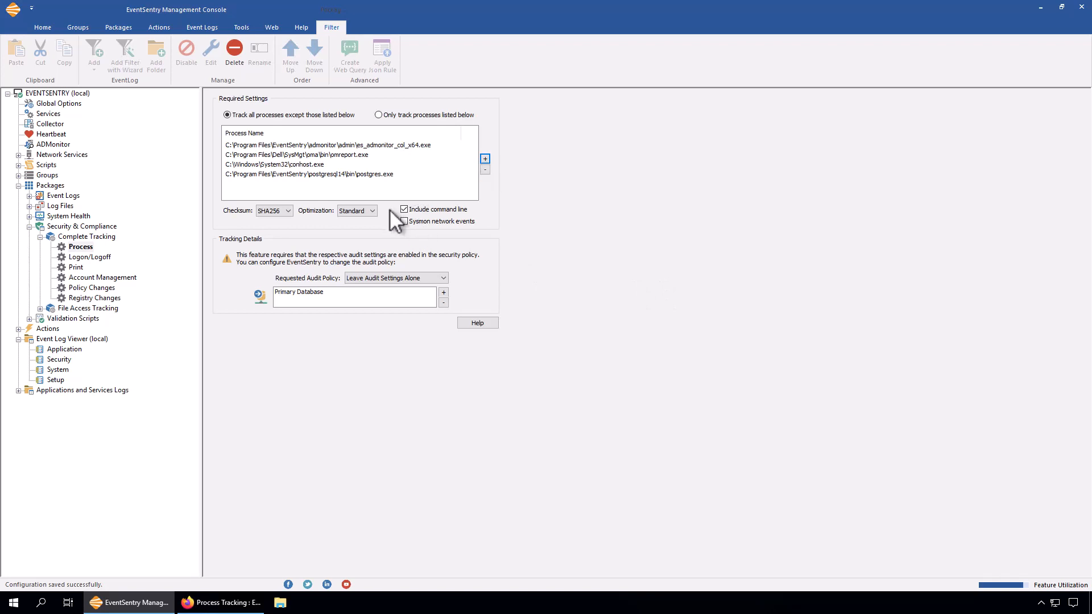
Check the new postgres.exe exclusion, return to the EVENTSENTRY (local) overview and save the configuration
left_click(328, 173)
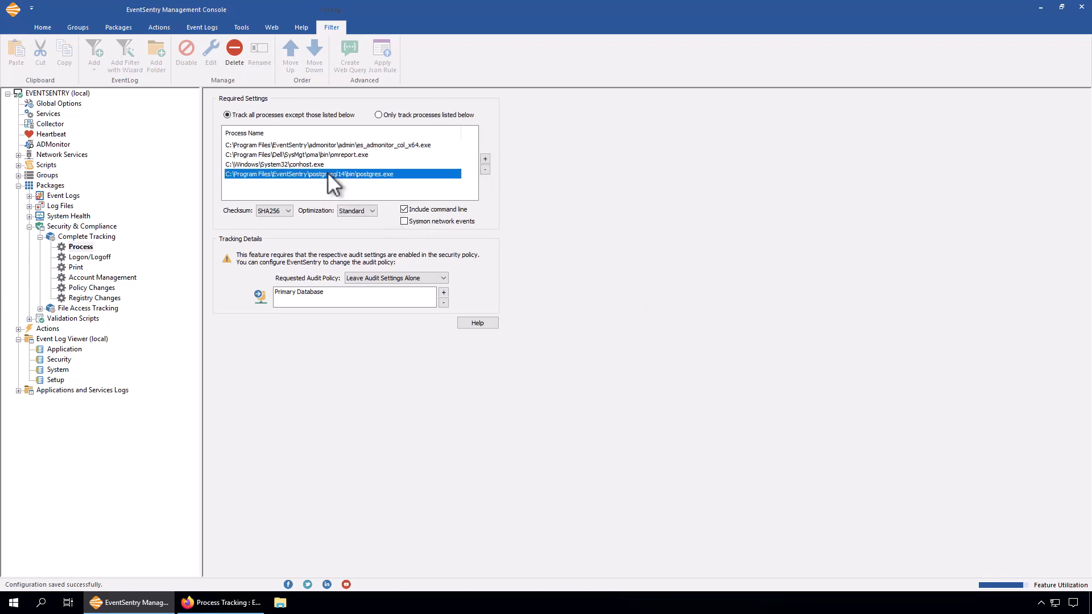
left_click(77, 95)
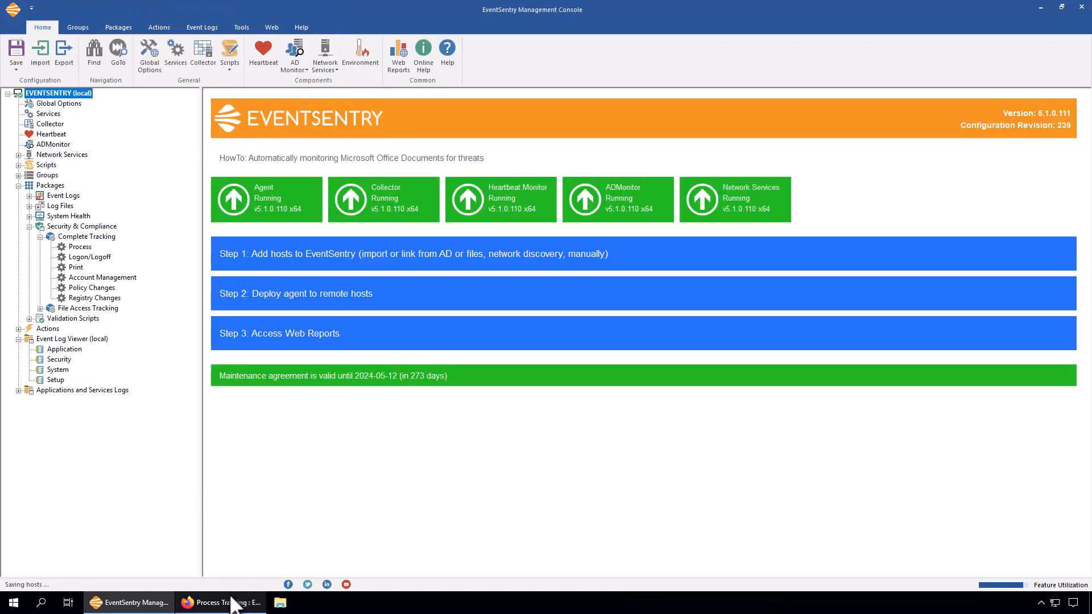
Look at the process records in the browser, and reopen the Complete Tracking package's Process settings in the Management Console
left_click(246, 606)
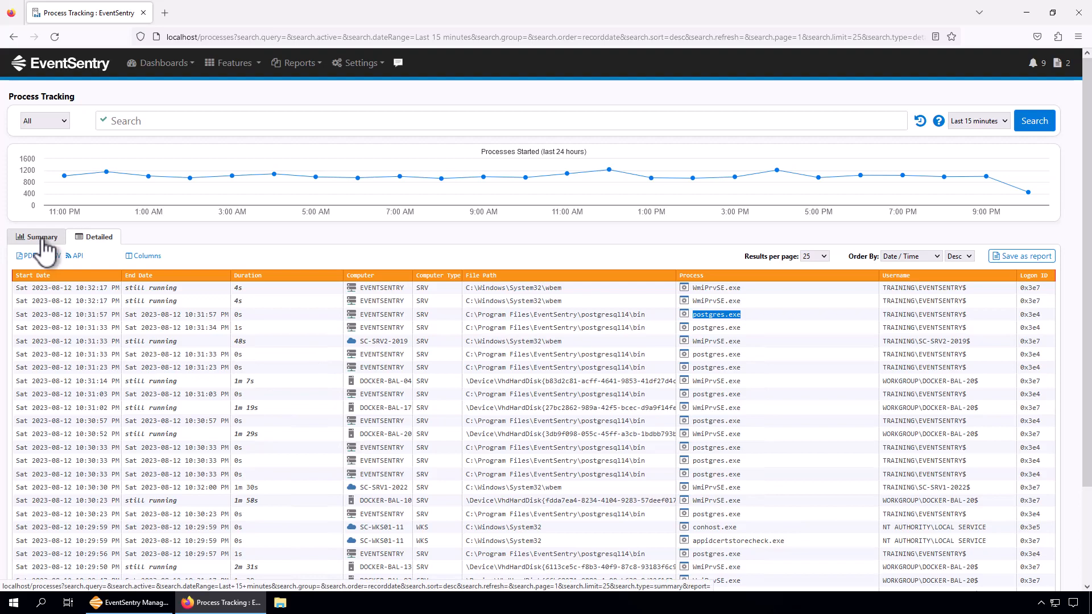
left_click(136, 602)
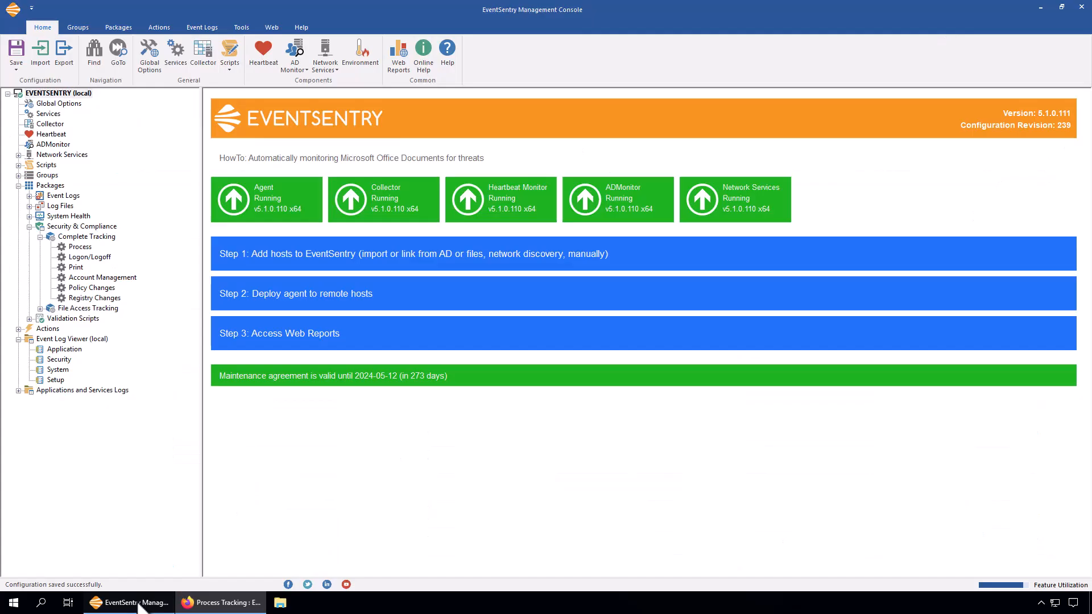
left_click(79, 248)
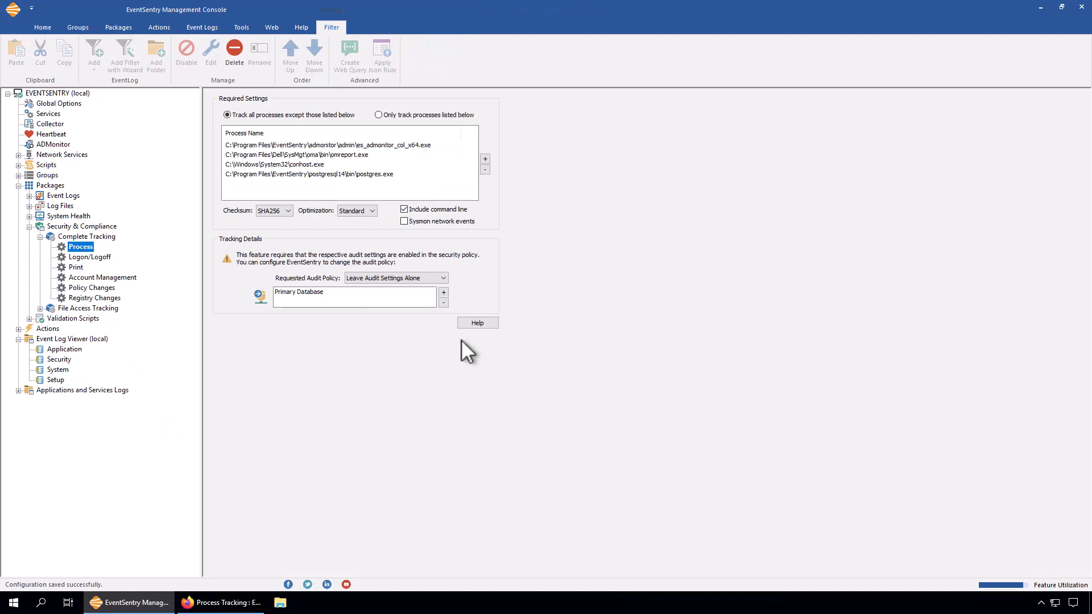